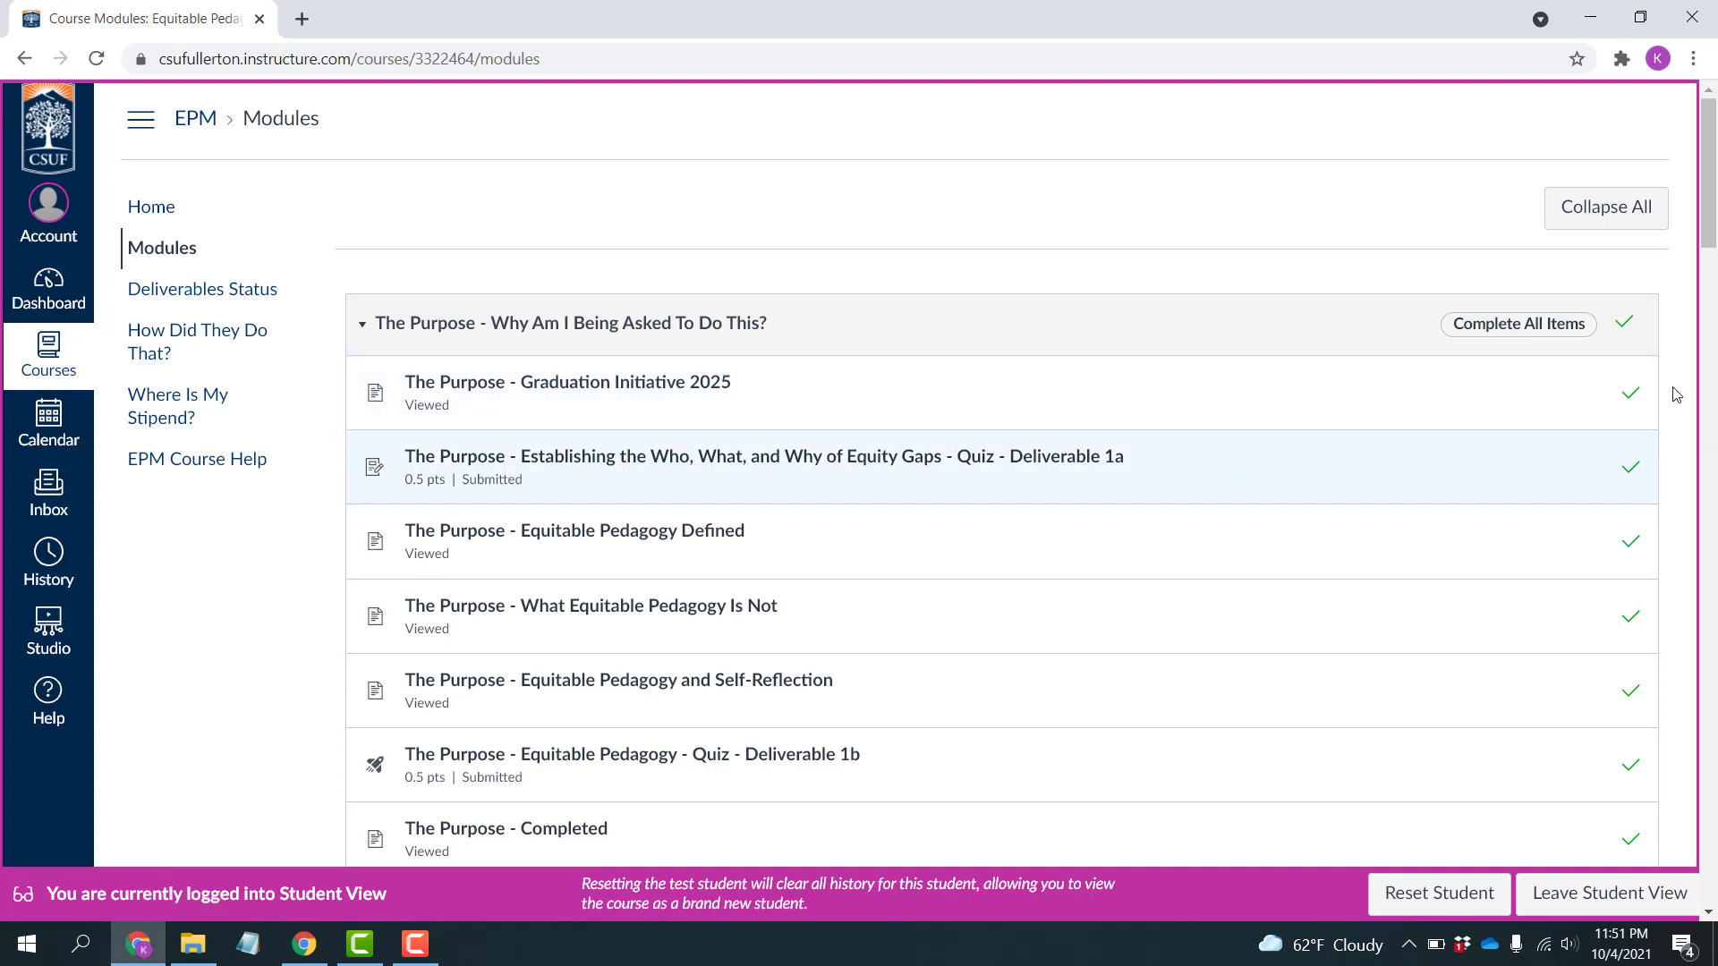
- Review the completion marks of The Purpose and Strategy #1 modules as a student, and leave Student View
mouse_move(1710, 230)
left_mouse_down()
mouse_move(1708, 278)
mouse_move(1709, 237)
left_mouse_up()
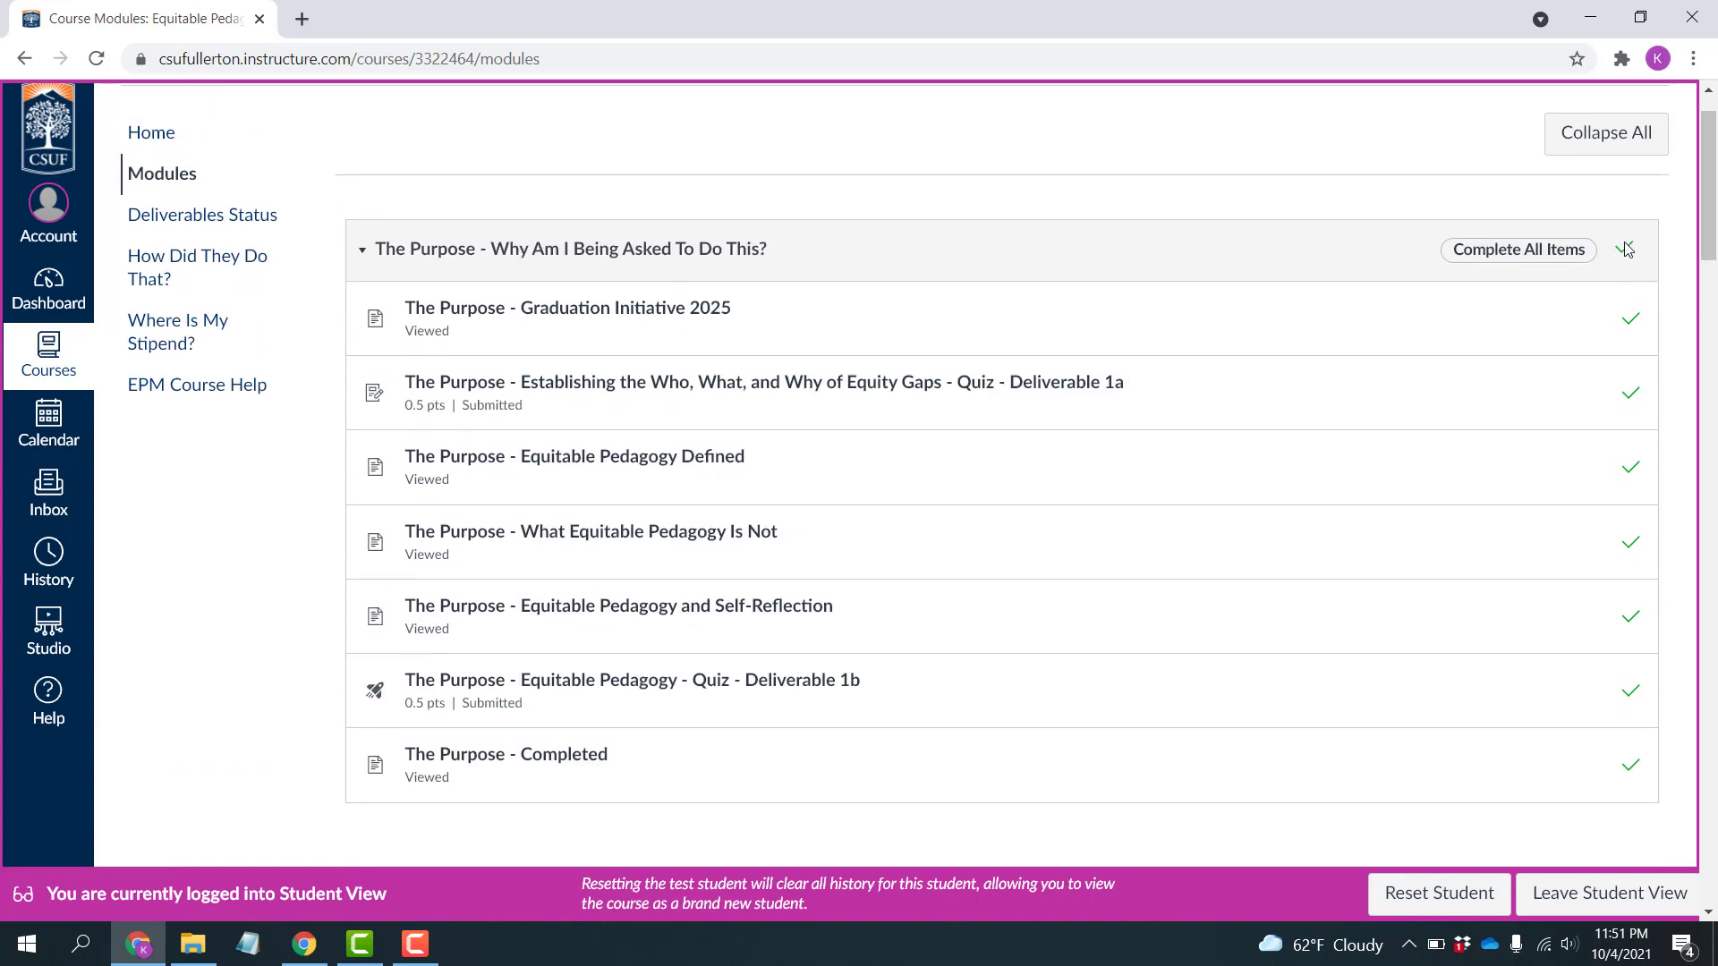
left_click_drag(1709, 243, 1697, 377)
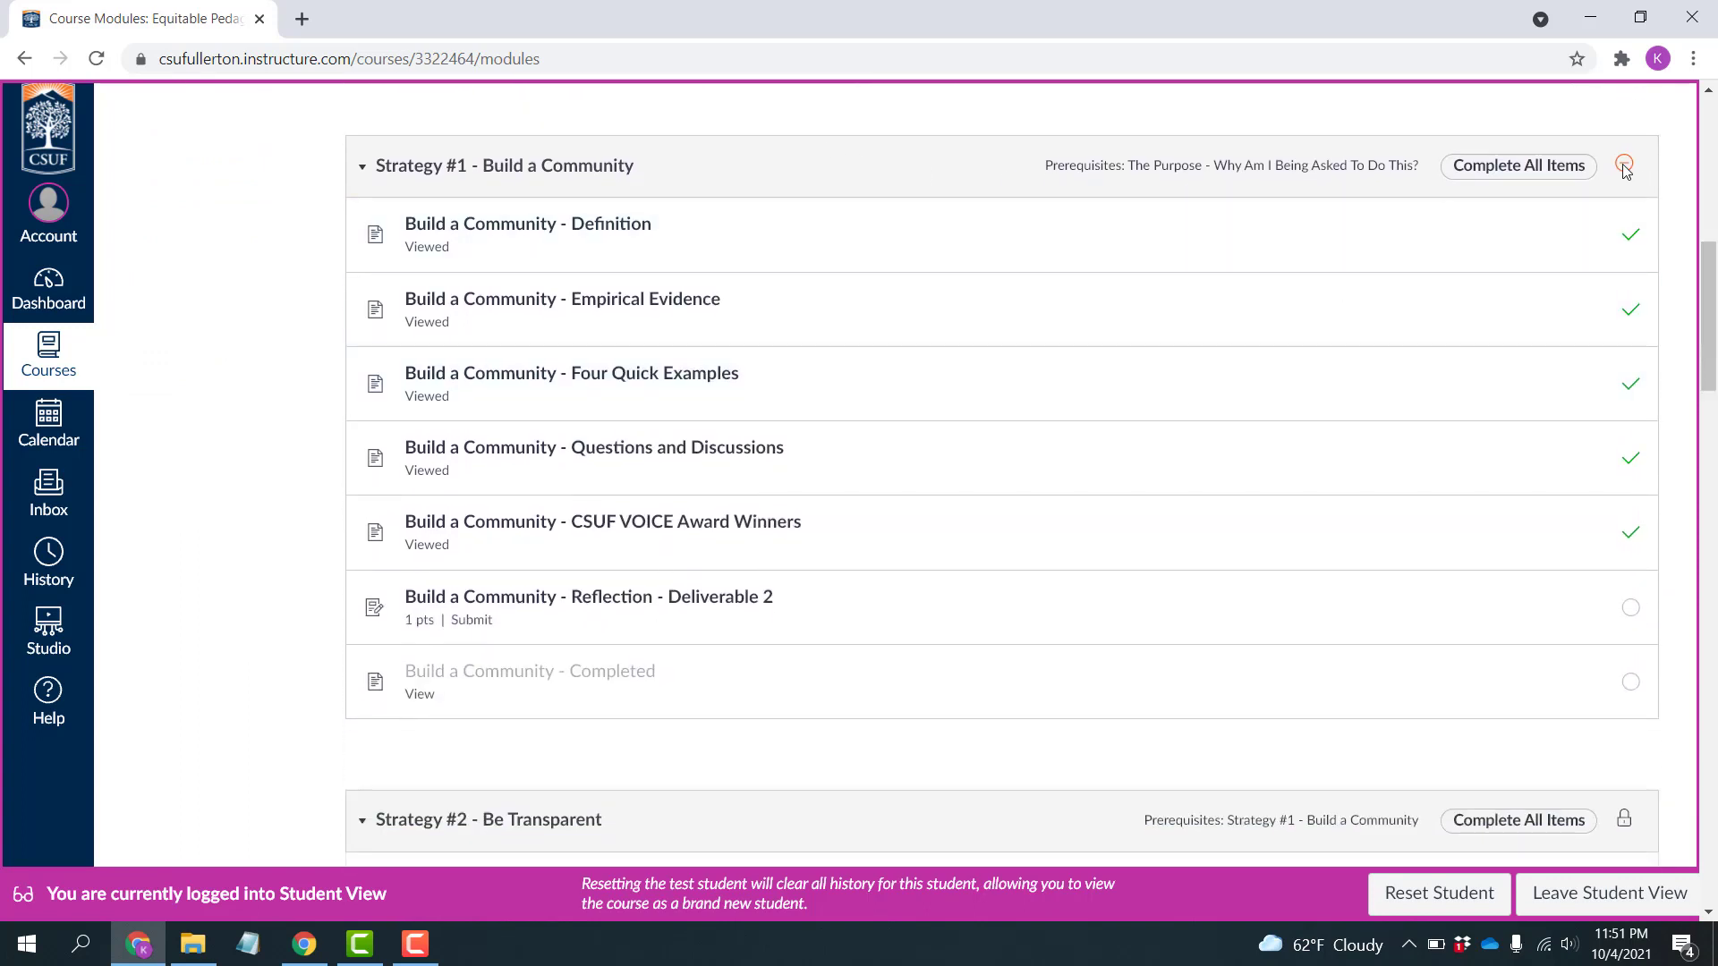
mouse_move(1630, 617)
left_click(1586, 888)
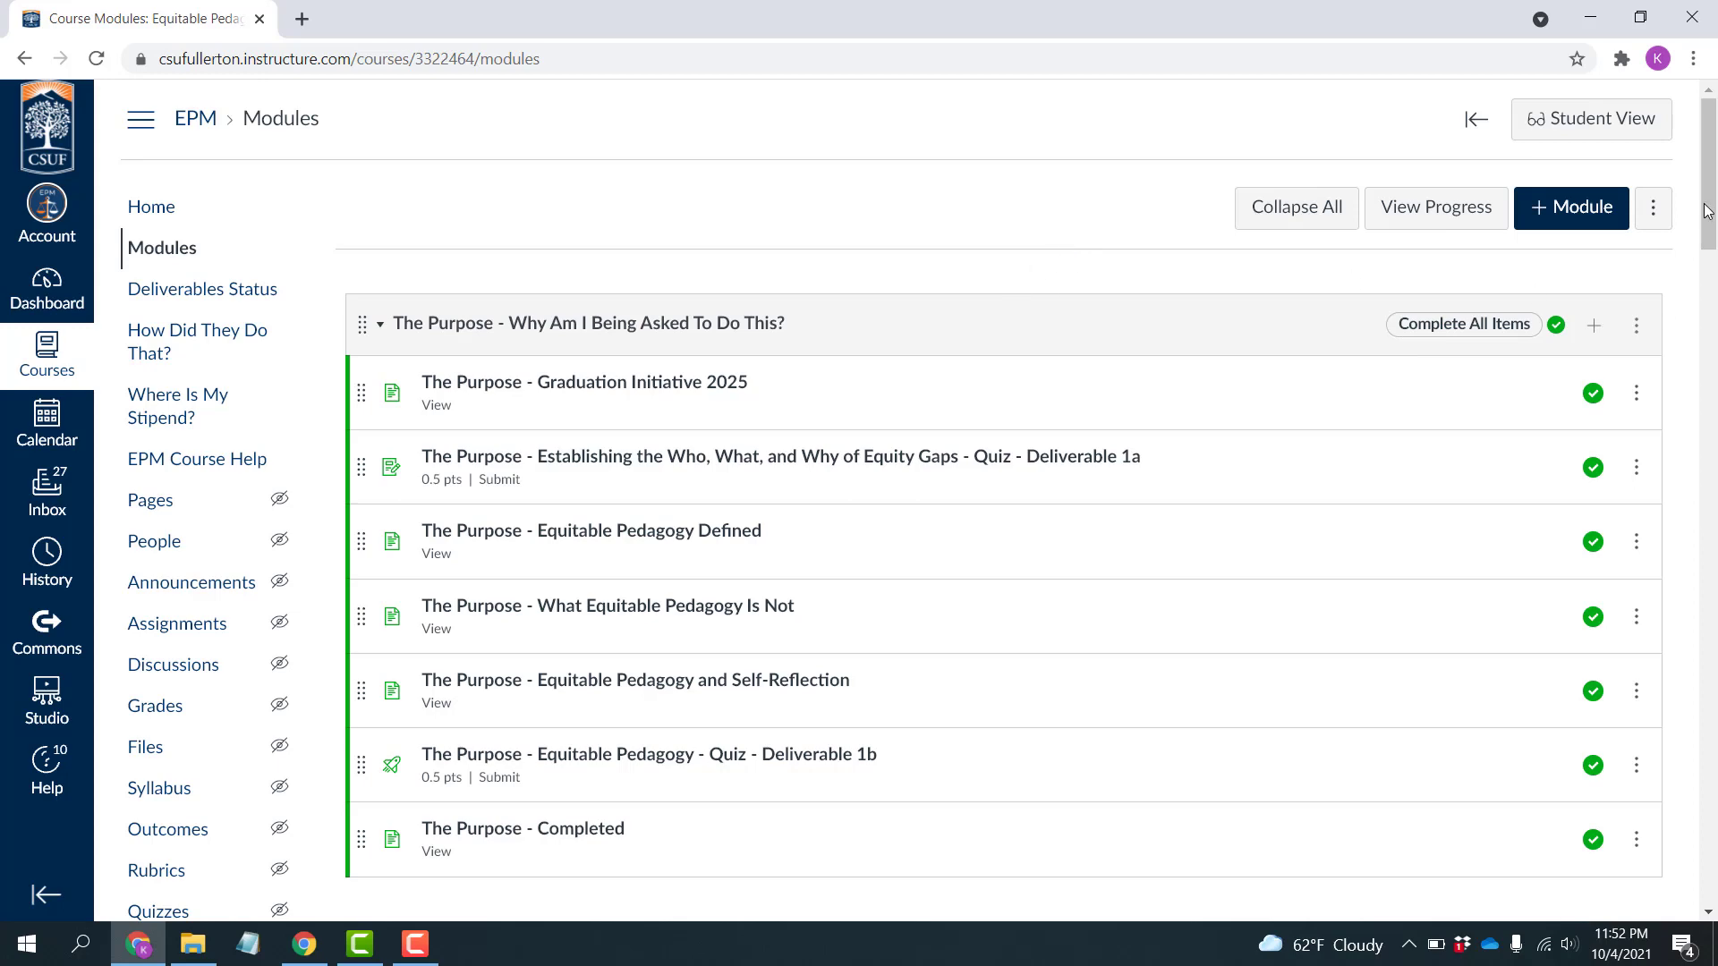
- Open the settings of The Purpose module for editing and view the items selectable for its first requirement
scroll(1013, 285, "down", 5)
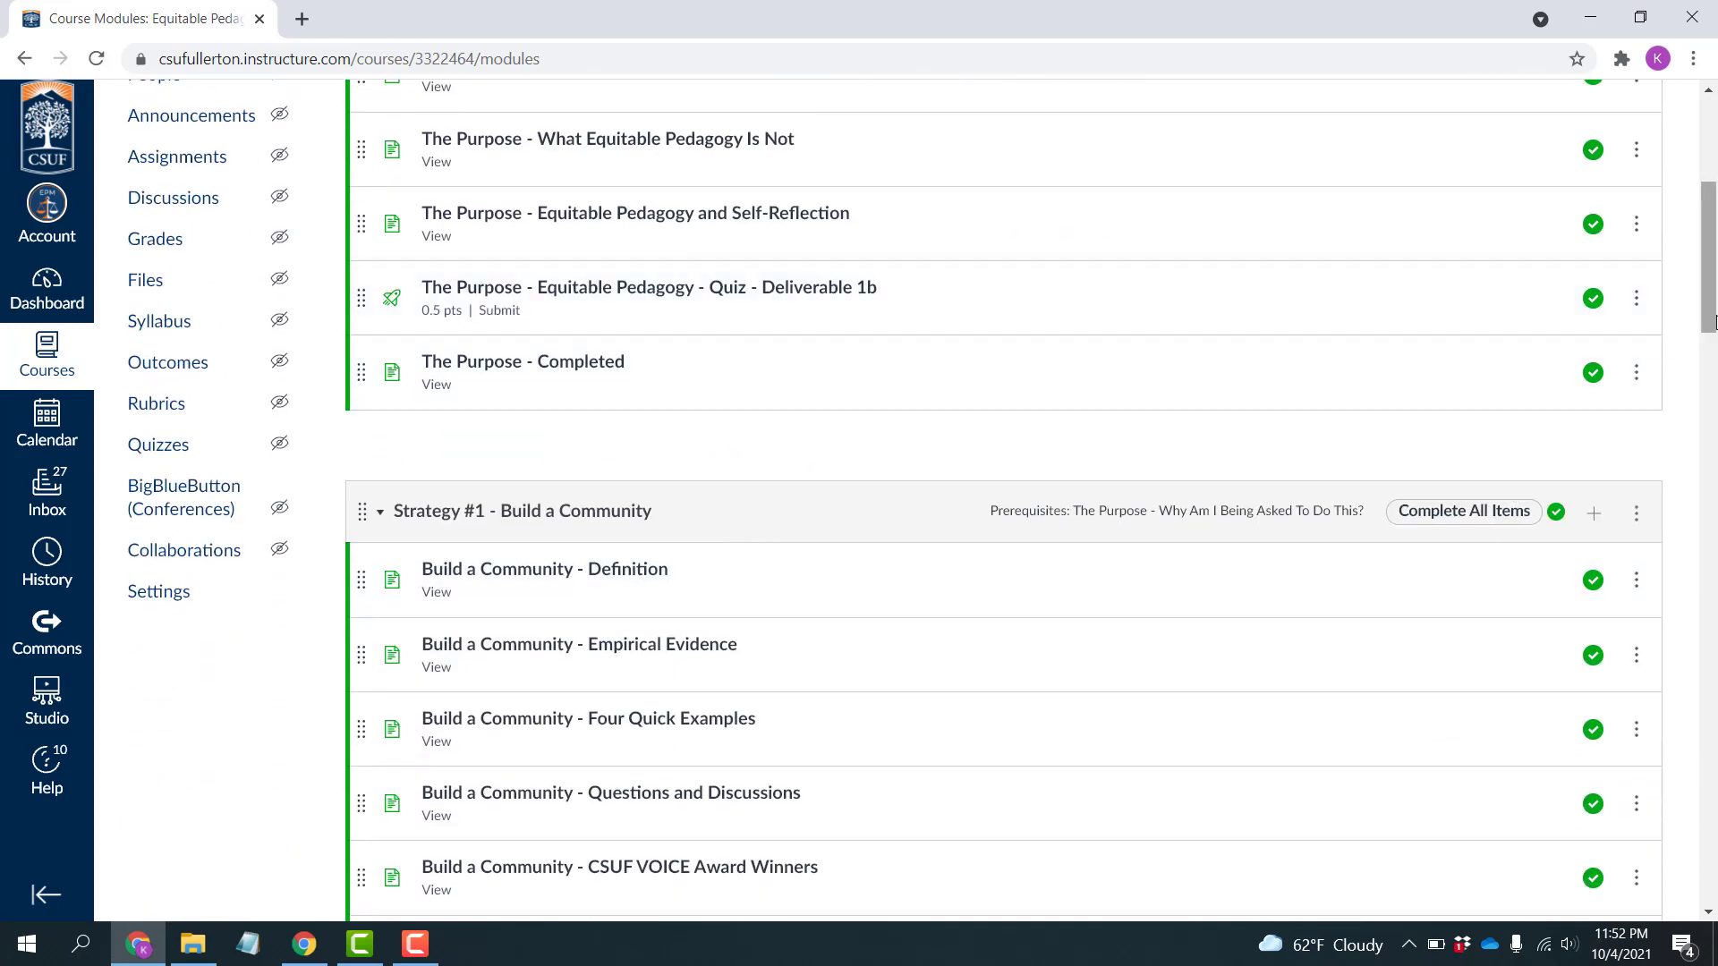
scroll(1372, 324, "up", 5)
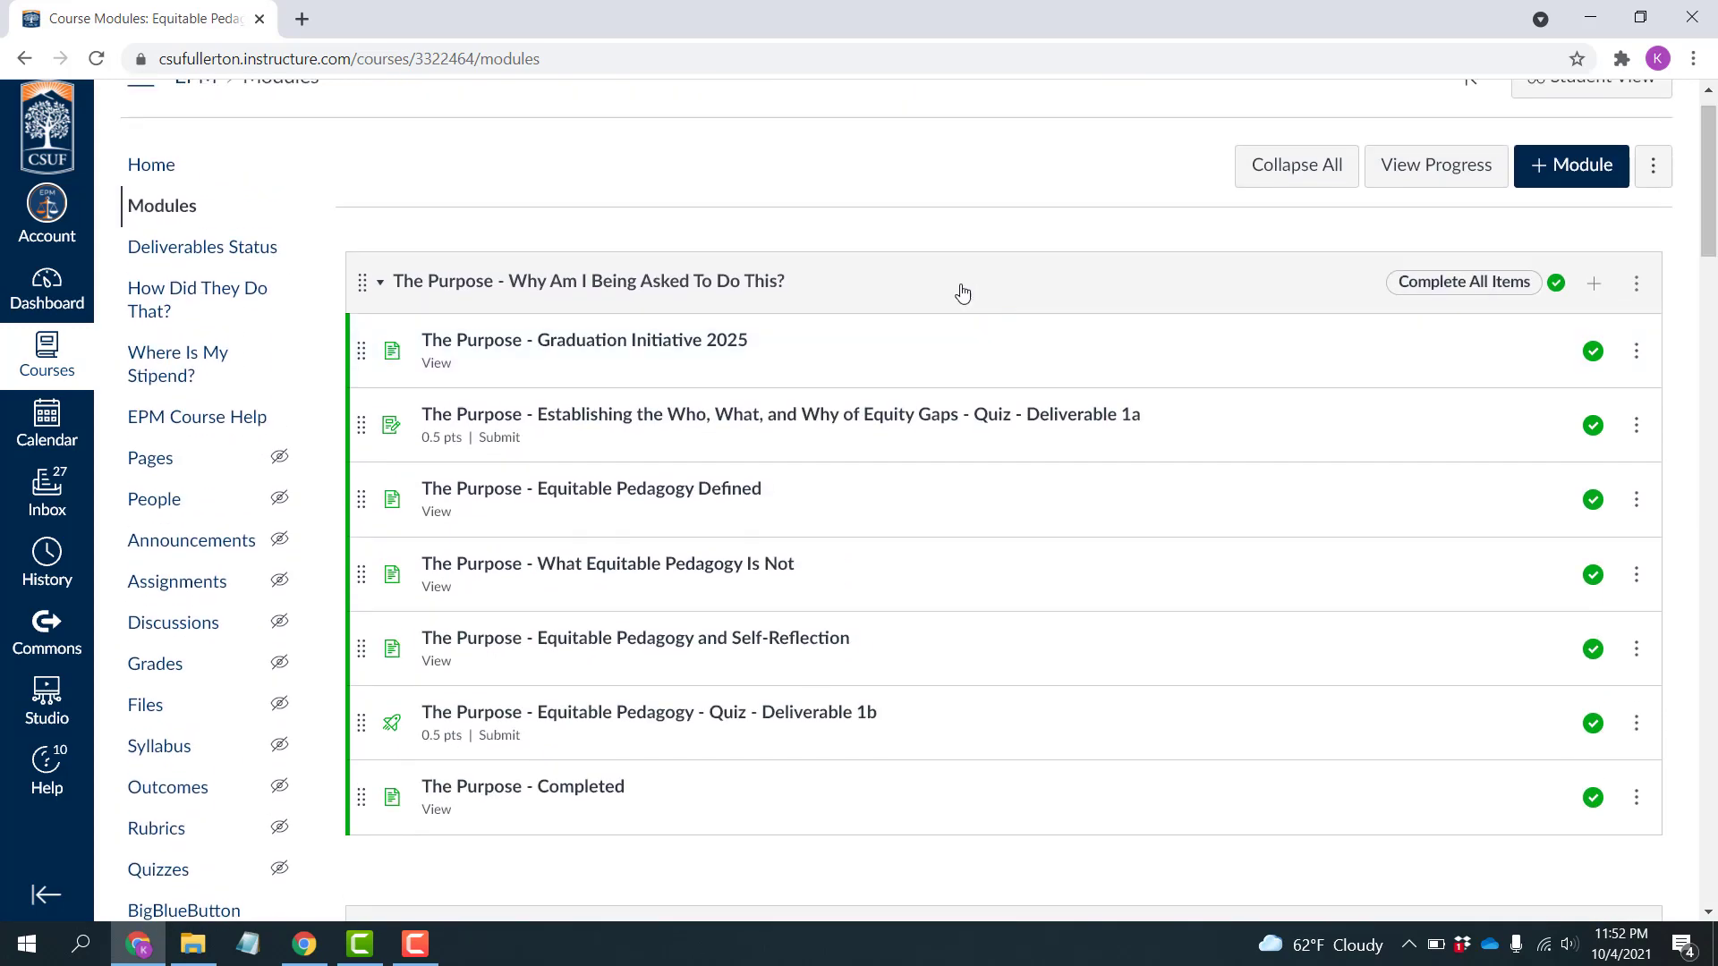
left_click(1637, 286)
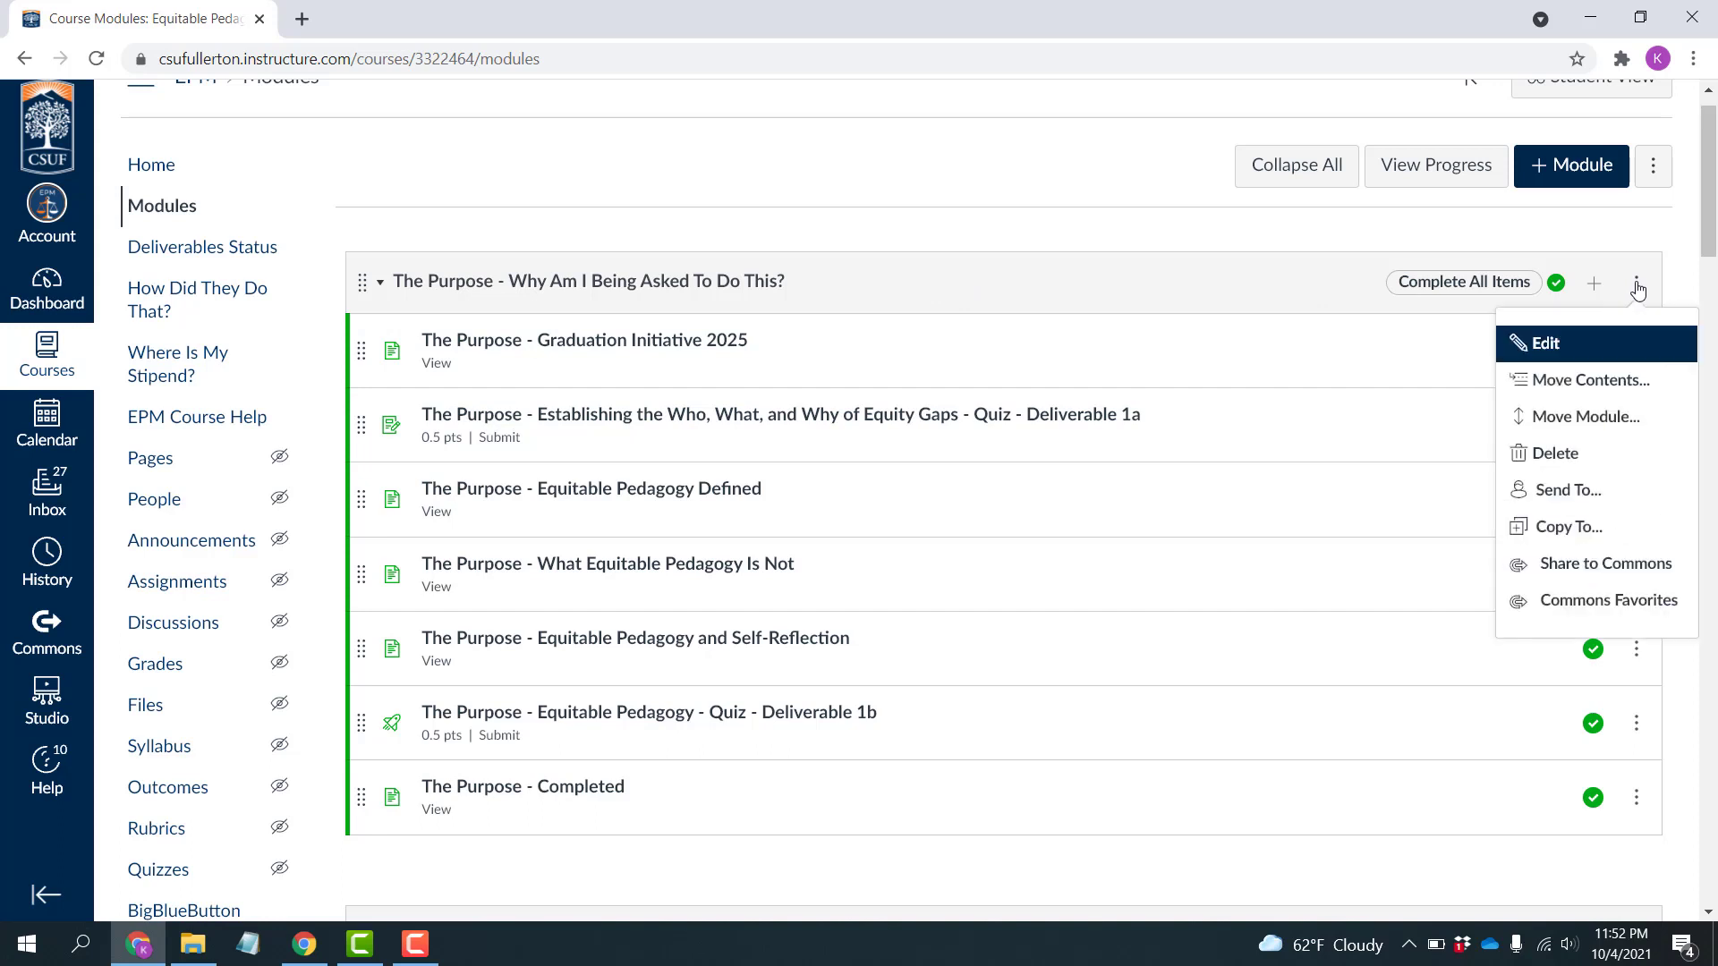
left_click(1546, 345)
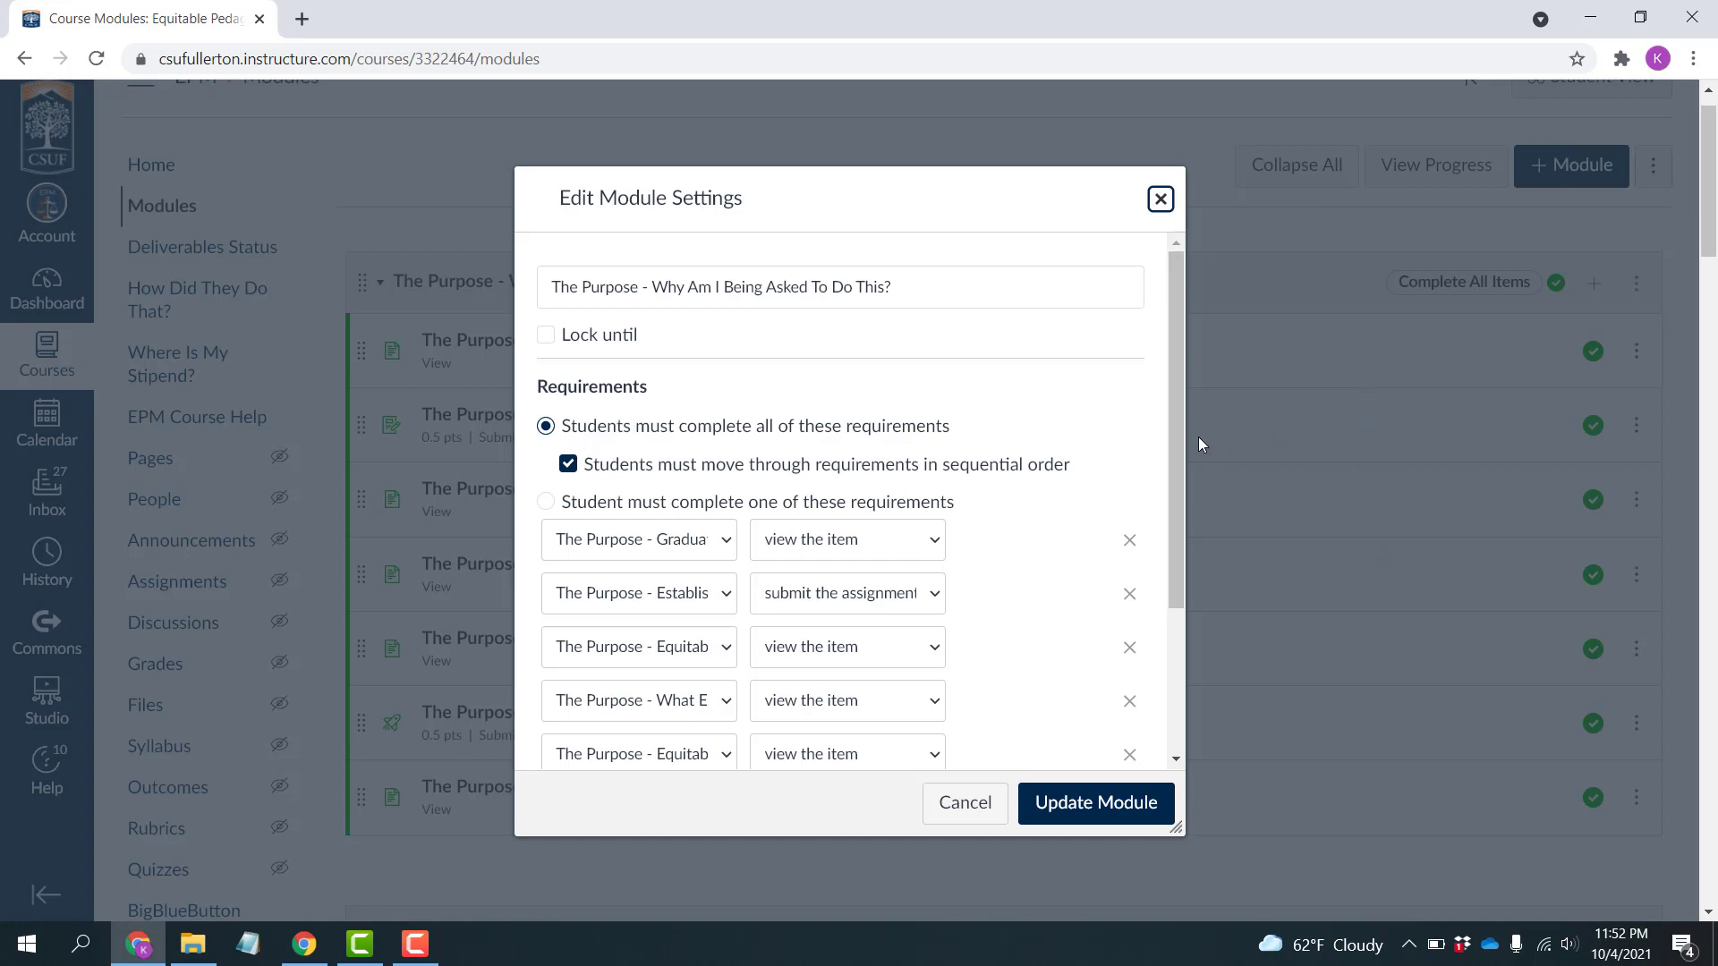
left_click_drag(1176, 417, 1169, 543)
left_click(726, 361)
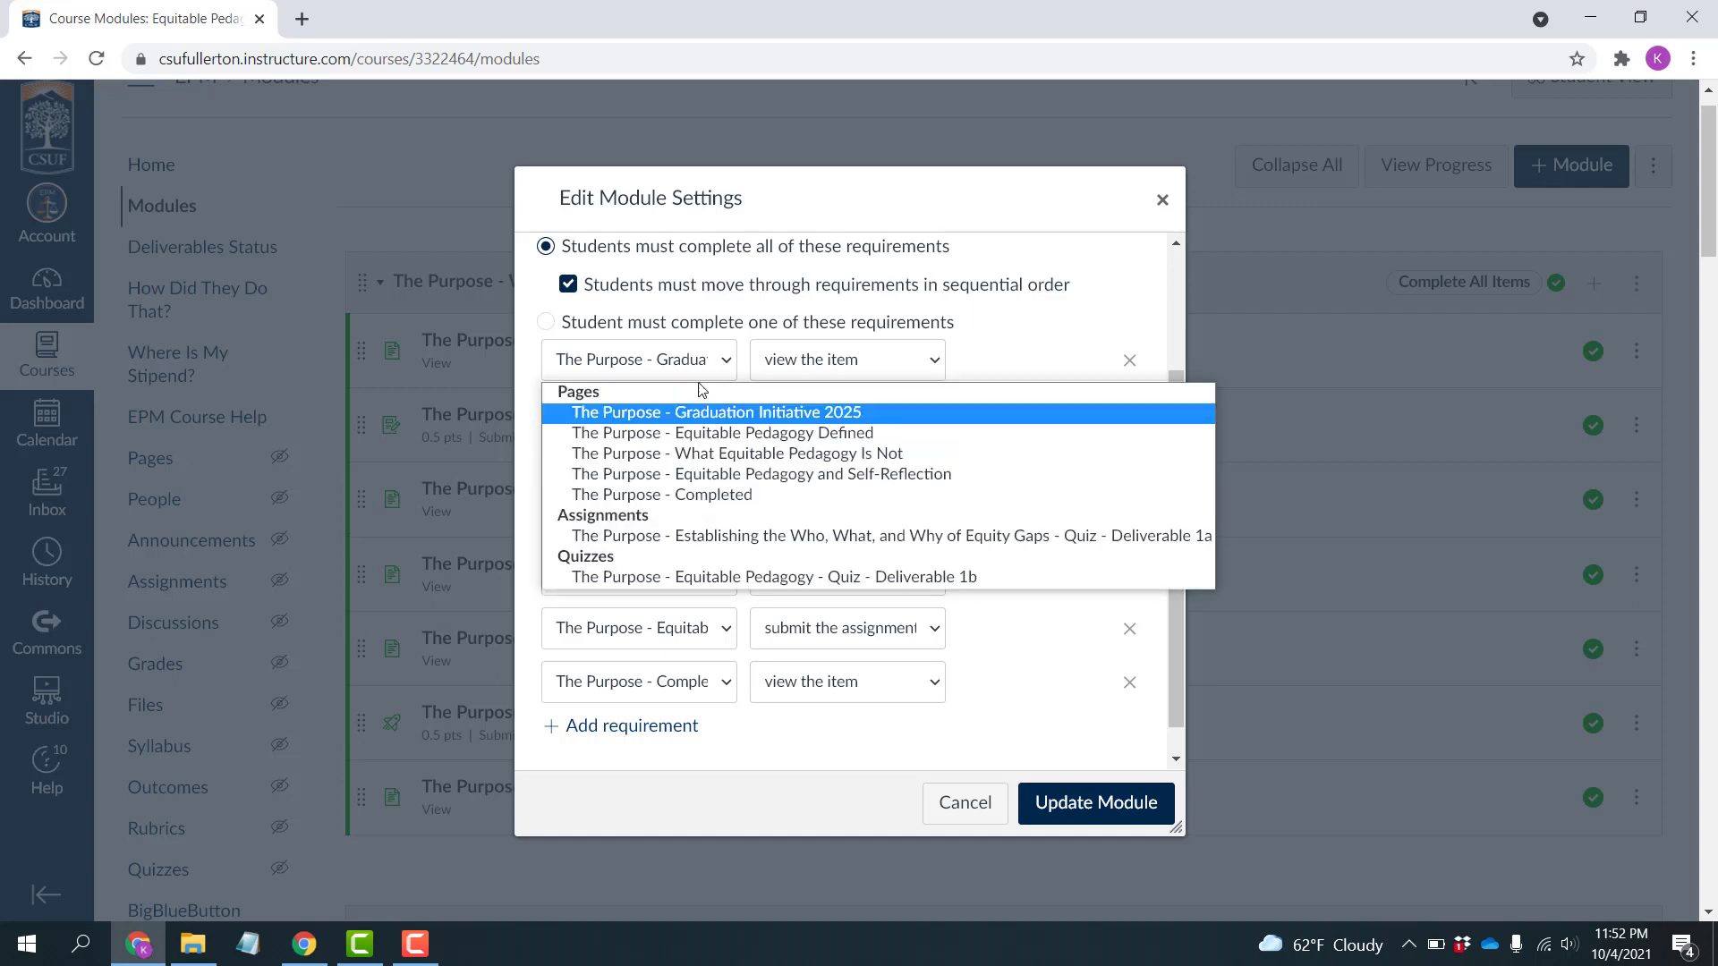
left_click(1027, 331)
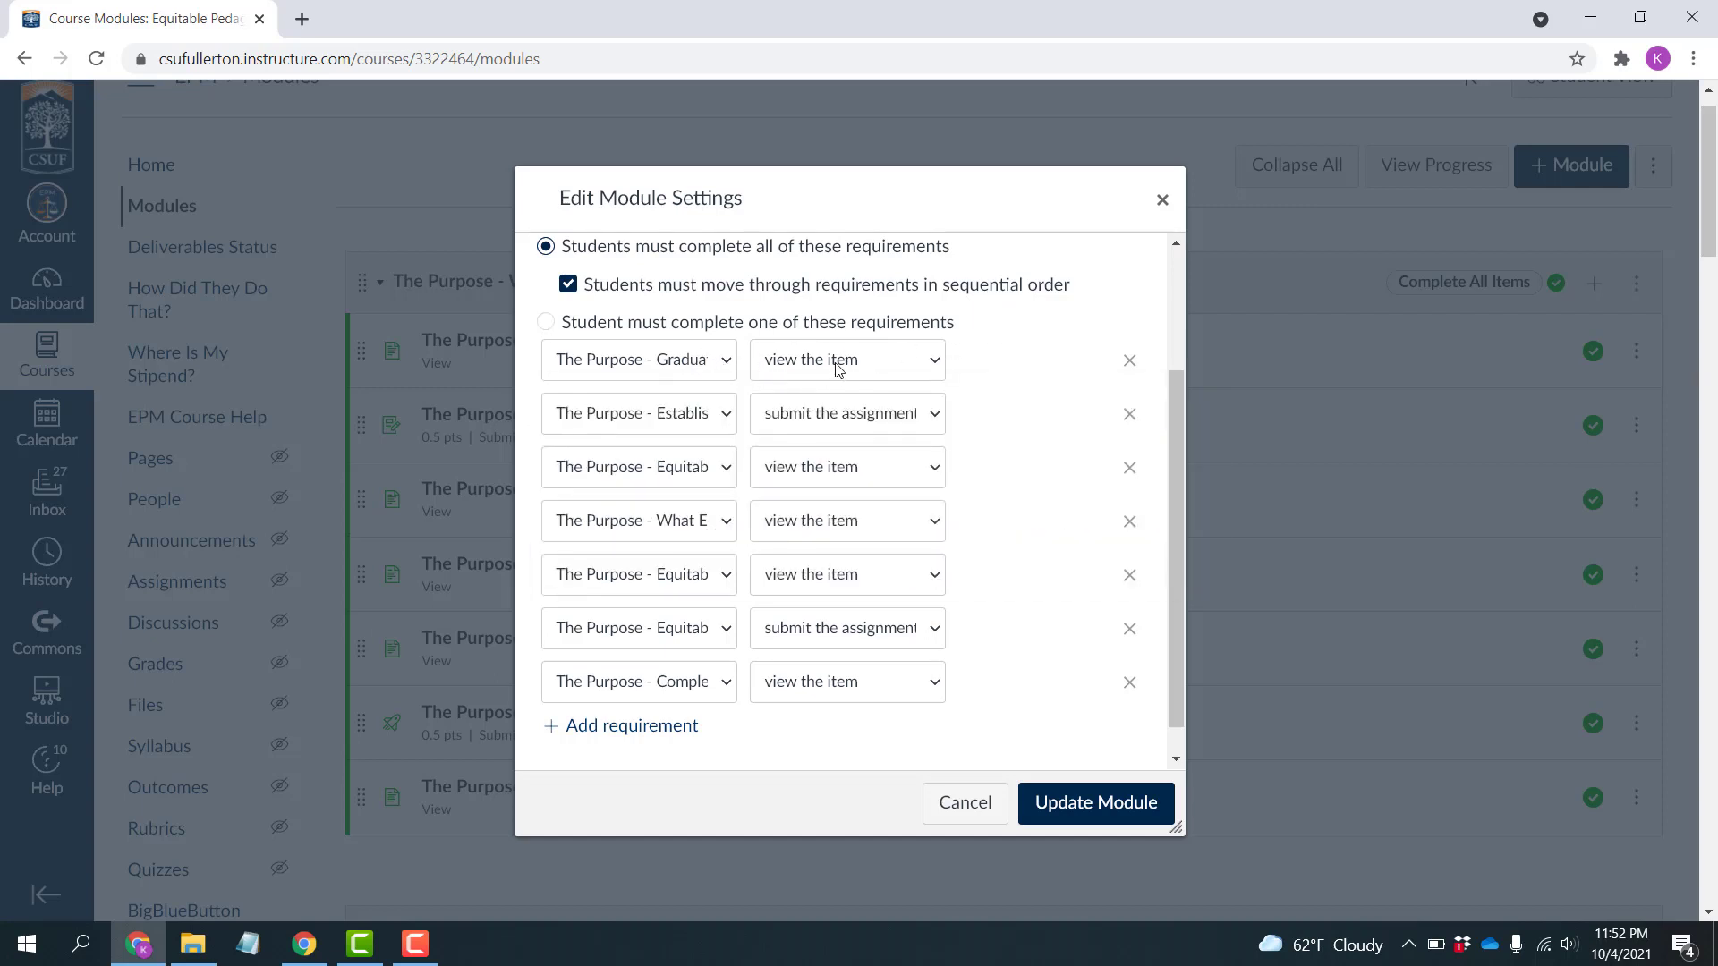
- View the completion options available for the Graduation Initiative 2025 page and the Deliverable 1a quiz, leaving both selections as they are
right_click(940, 367)
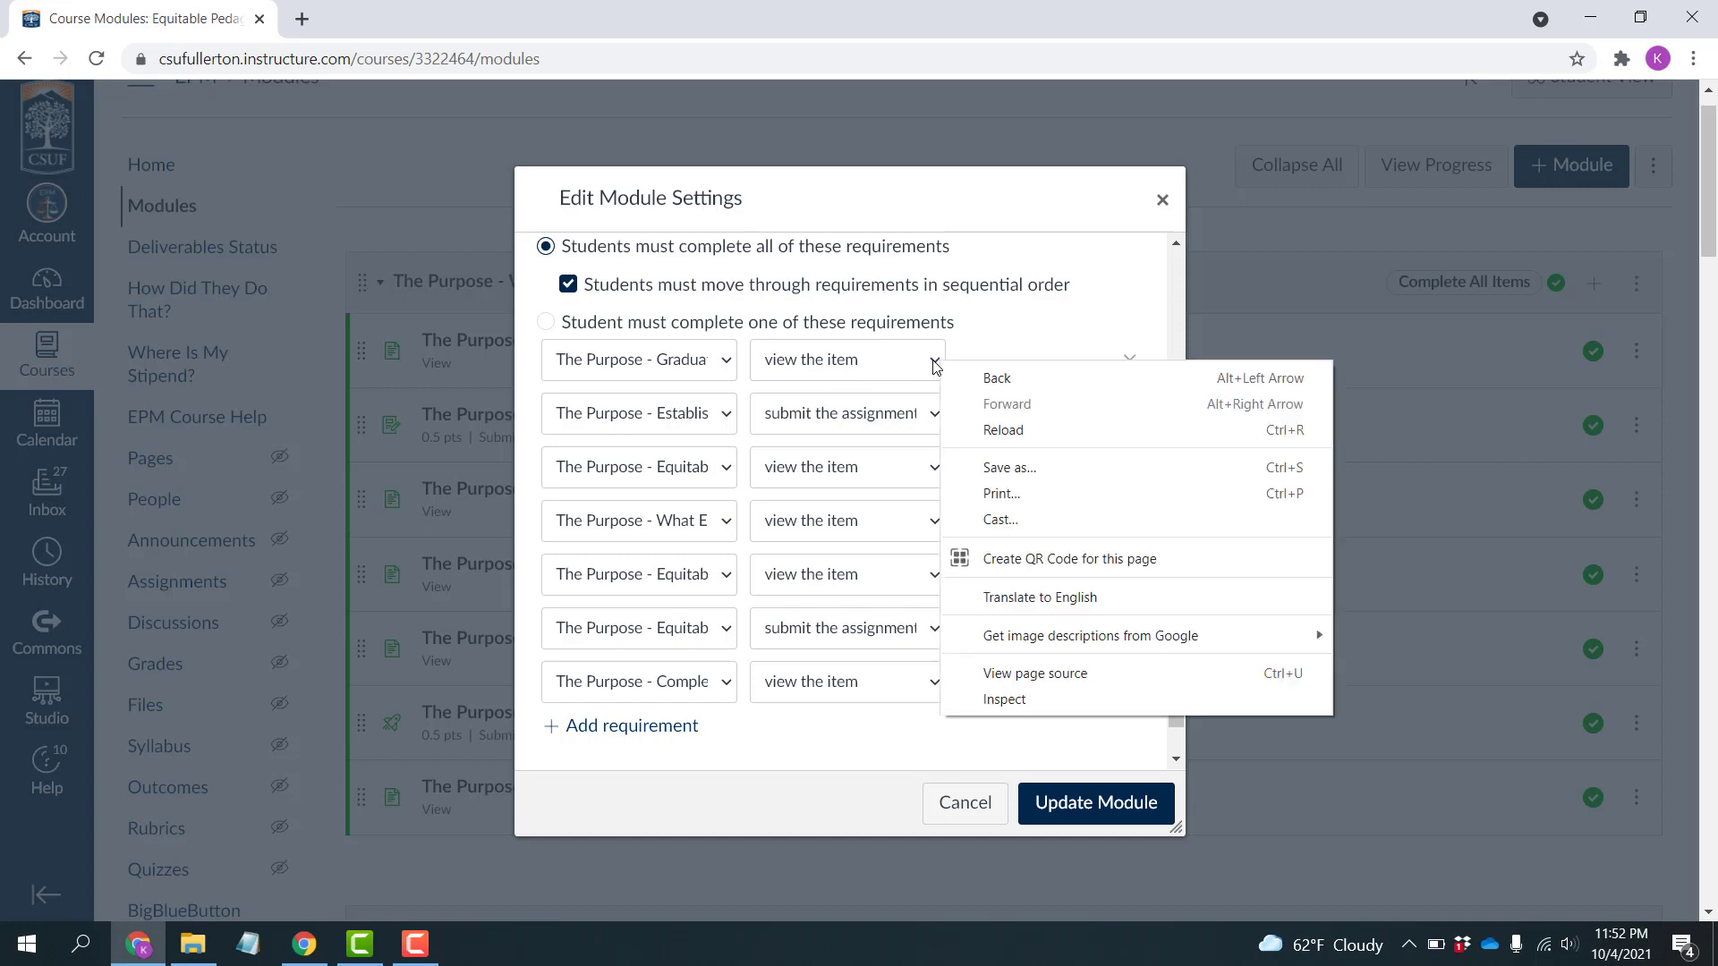
left_click(934, 362)
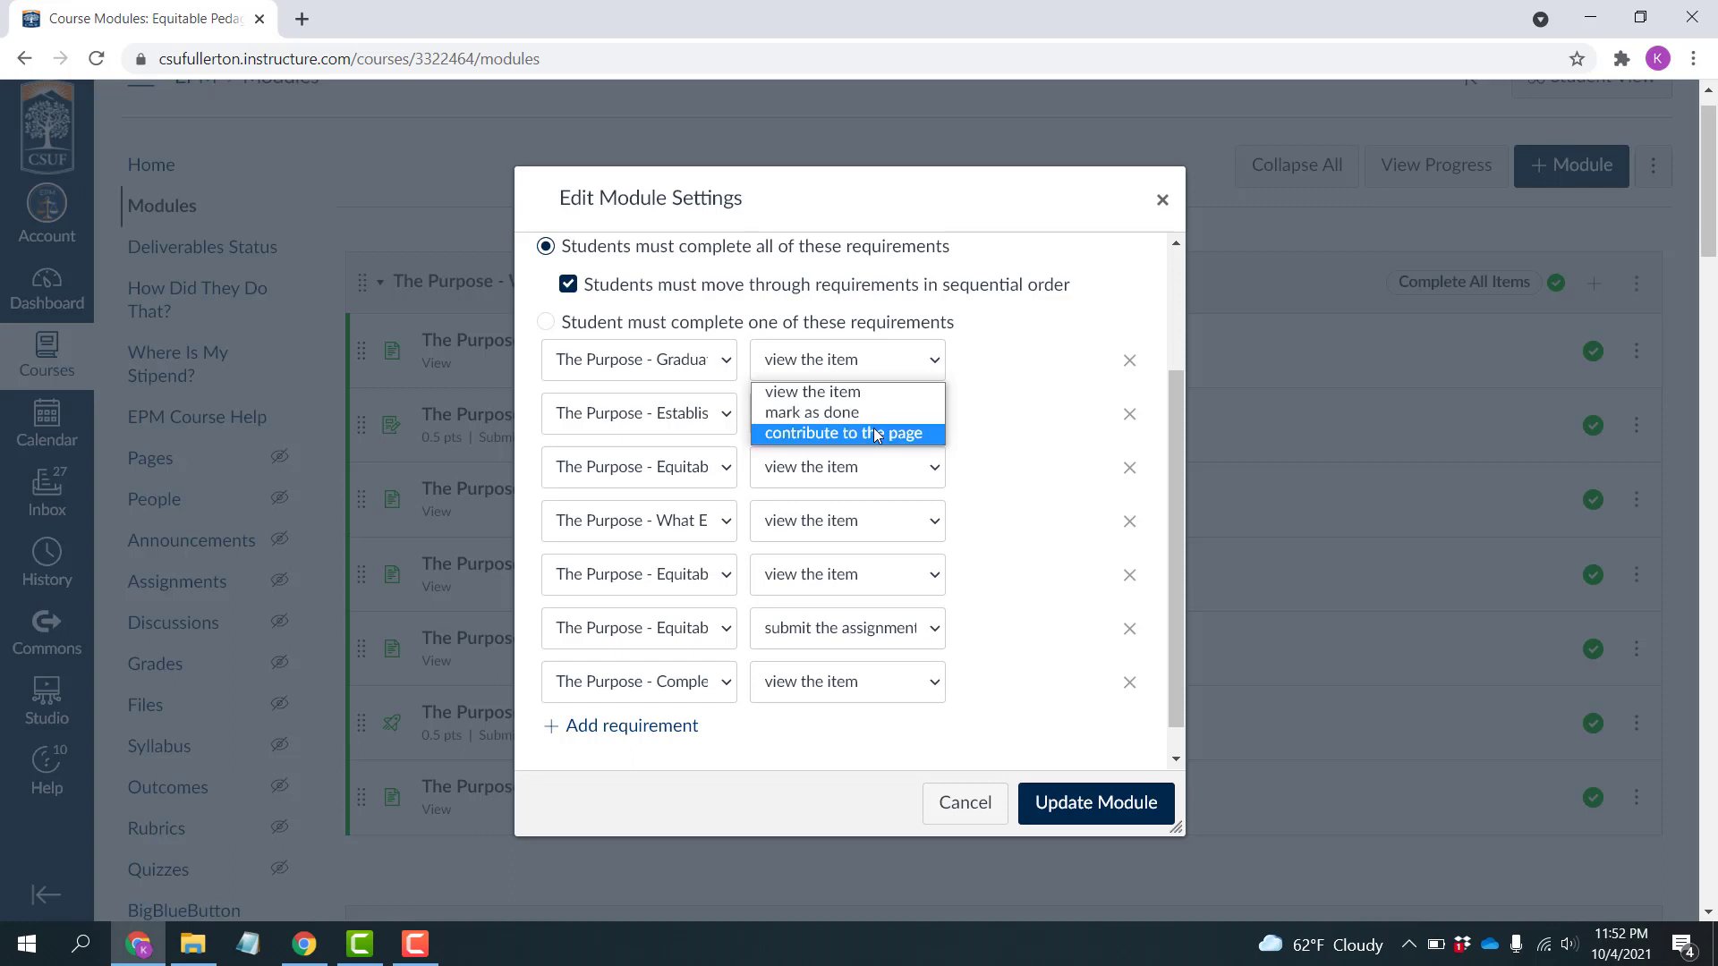
left_click(997, 326)
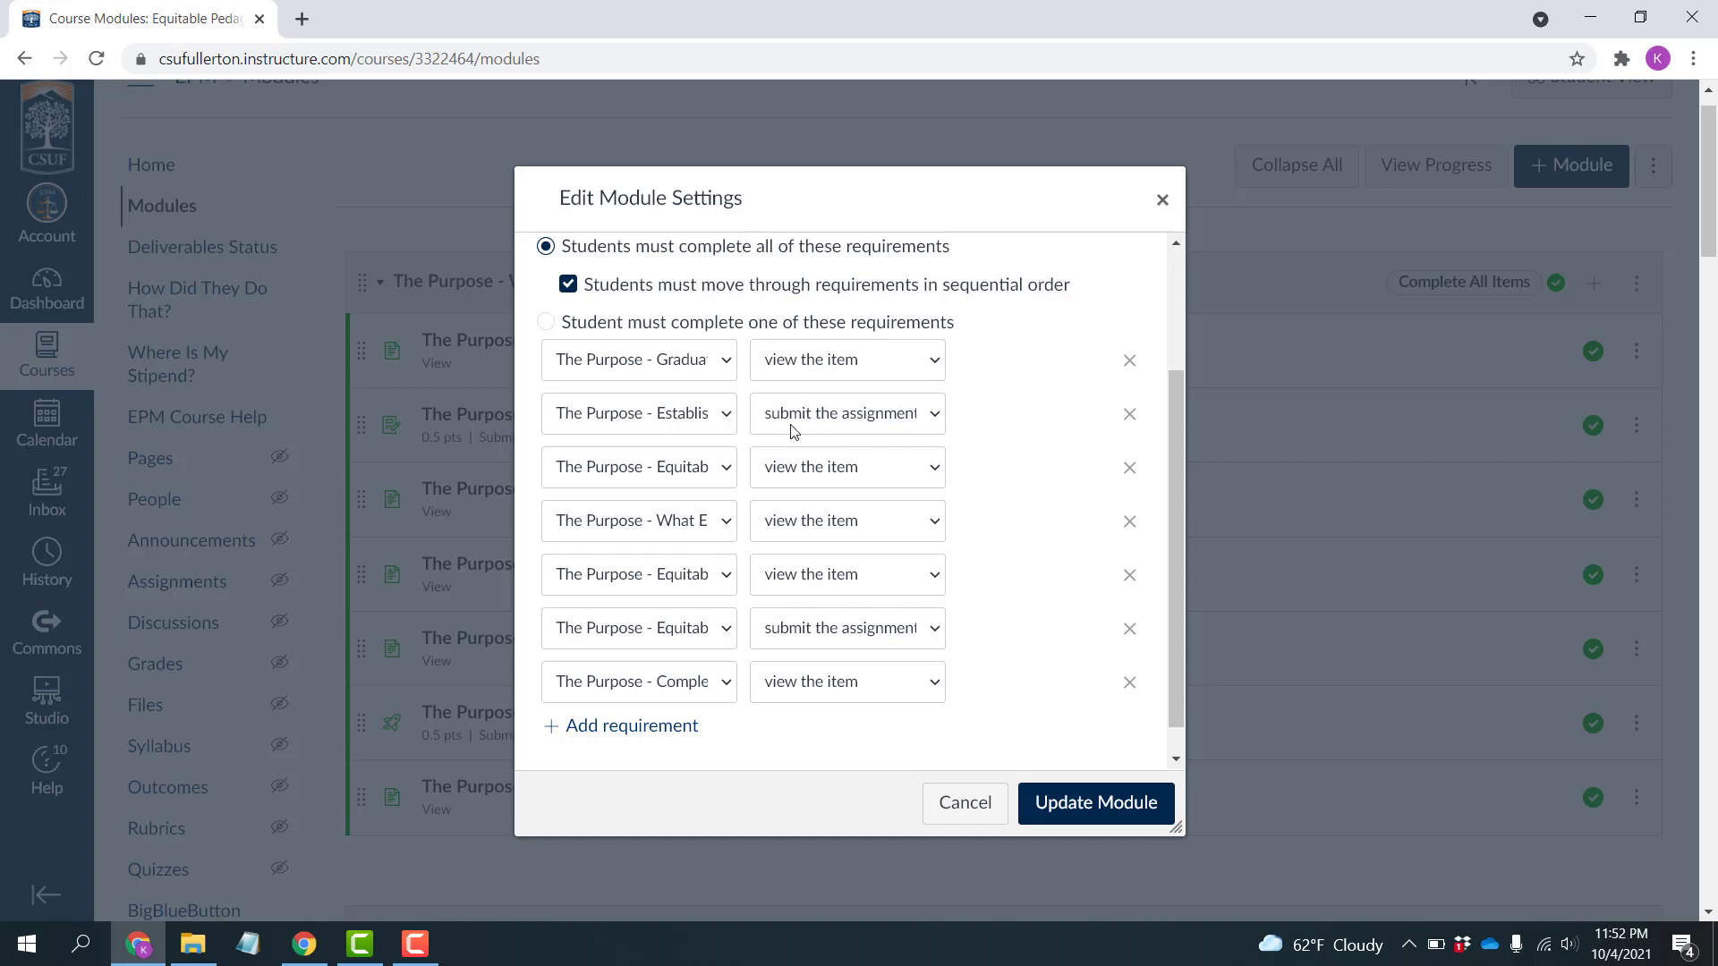
left_click(934, 415)
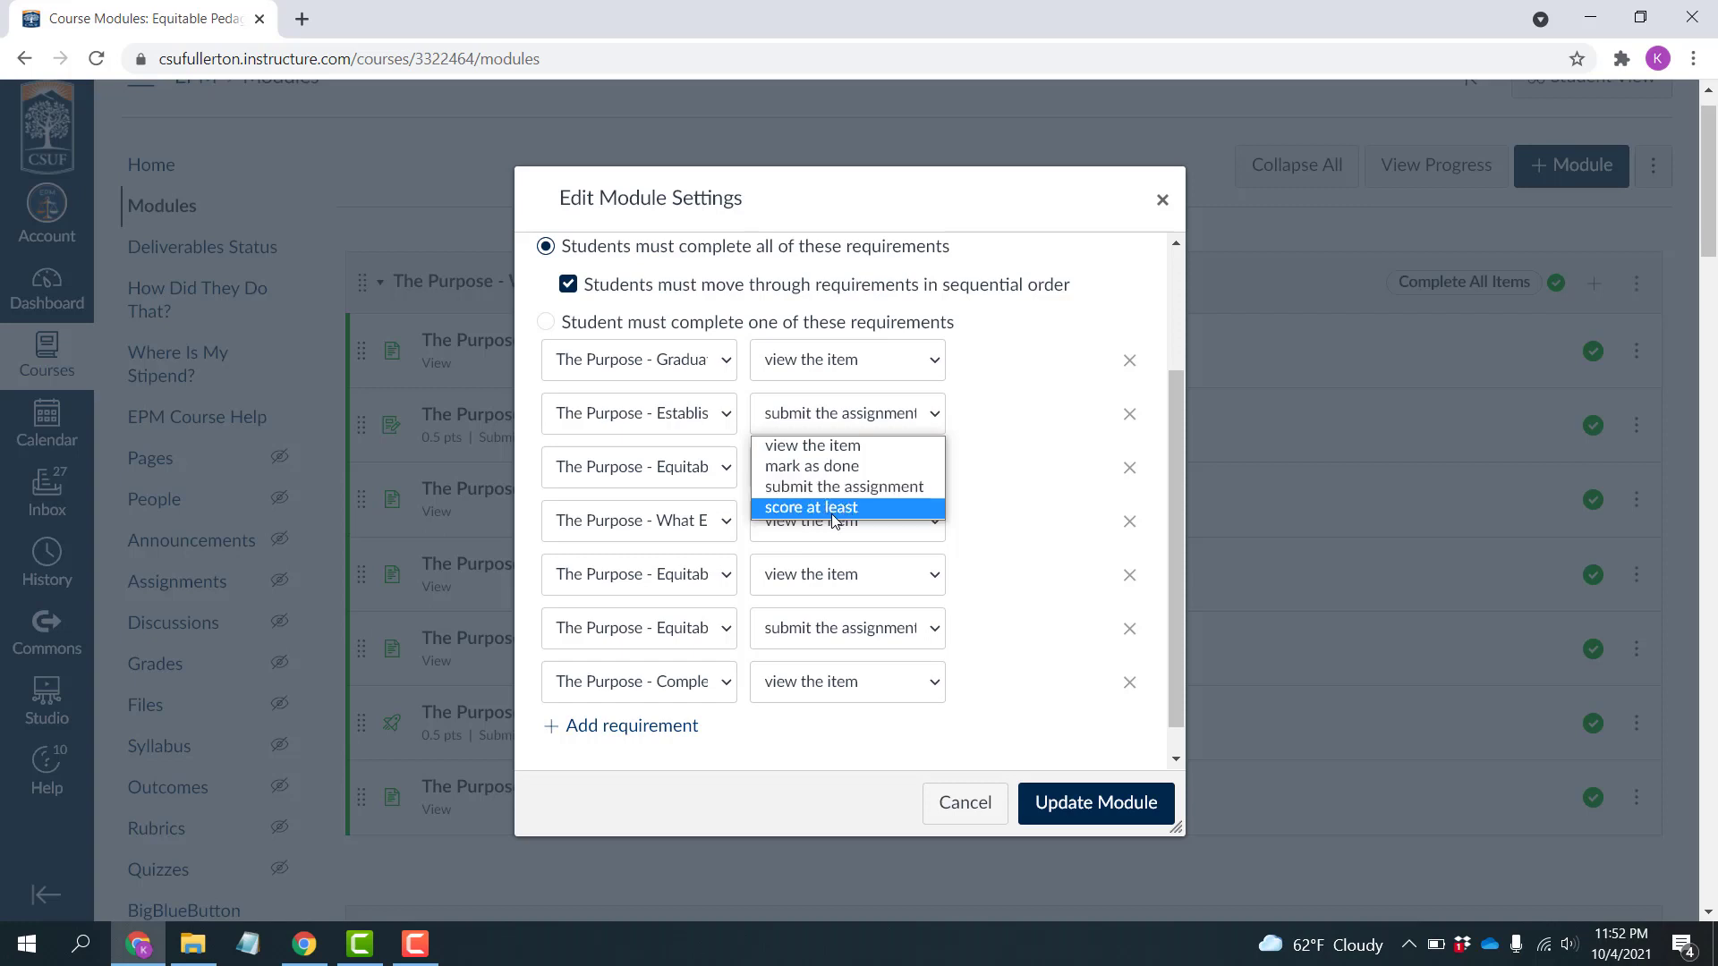
left_click(1017, 313)
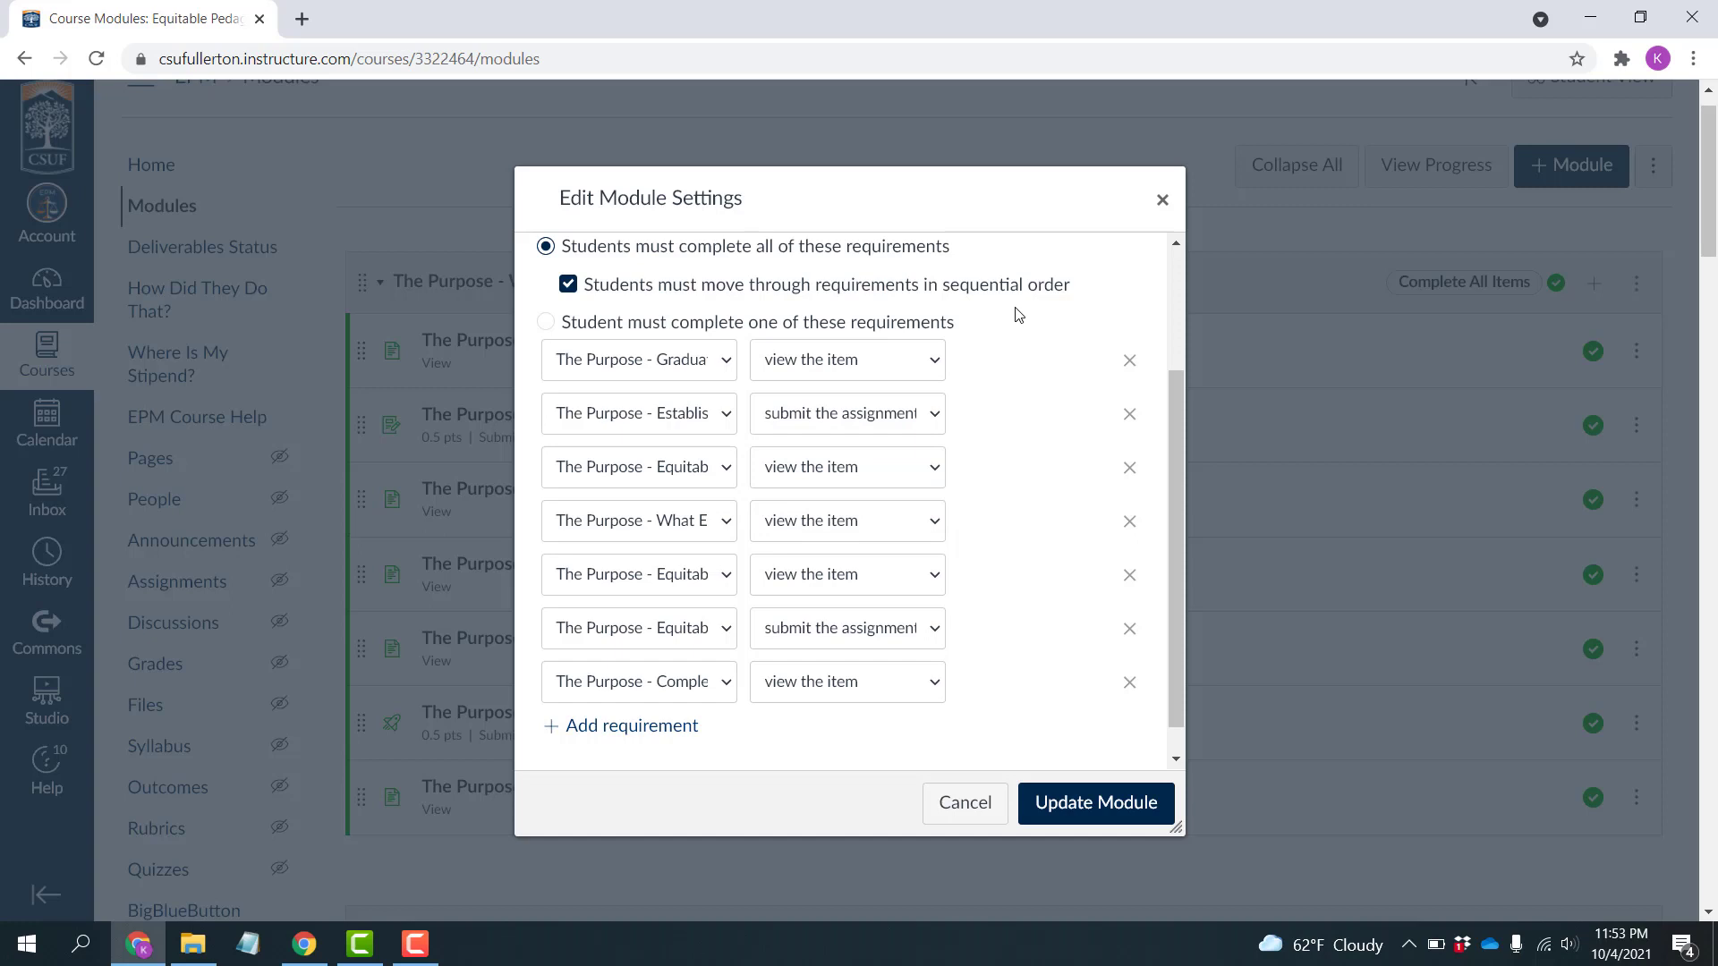
- Review the full requirements list of The Purpose module and close its settings without saving
left_click_drag(1173, 396, 1168, 455)
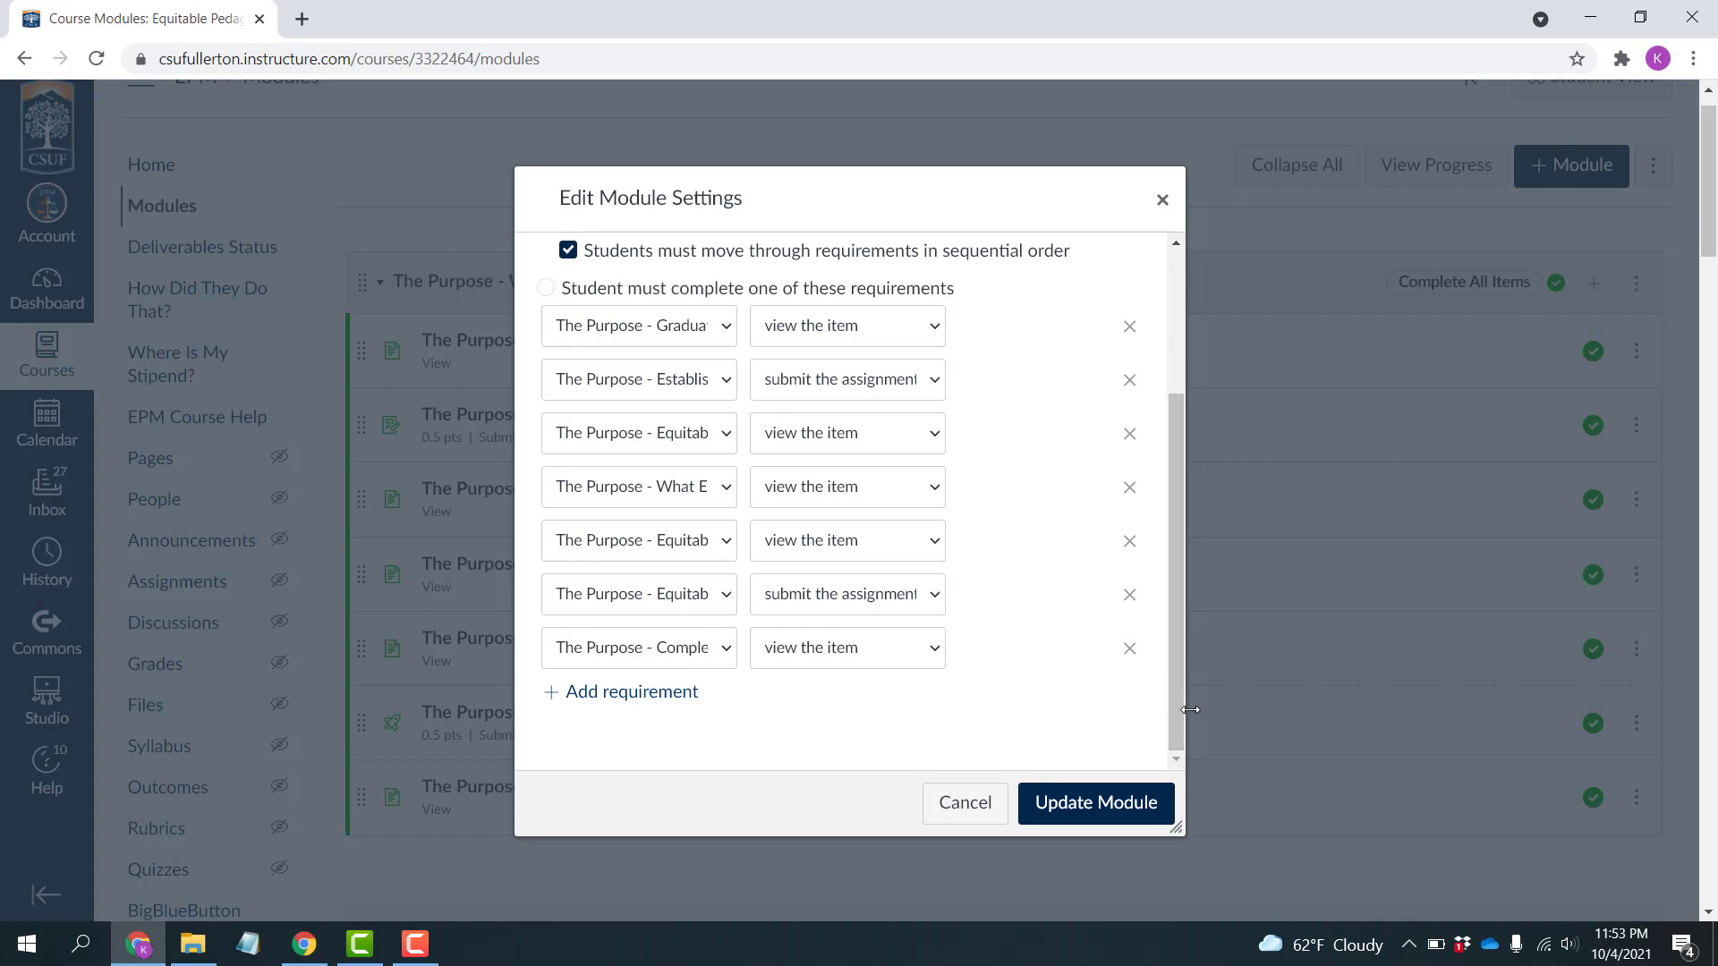
left_click_drag(1177, 692, 1193, 523)
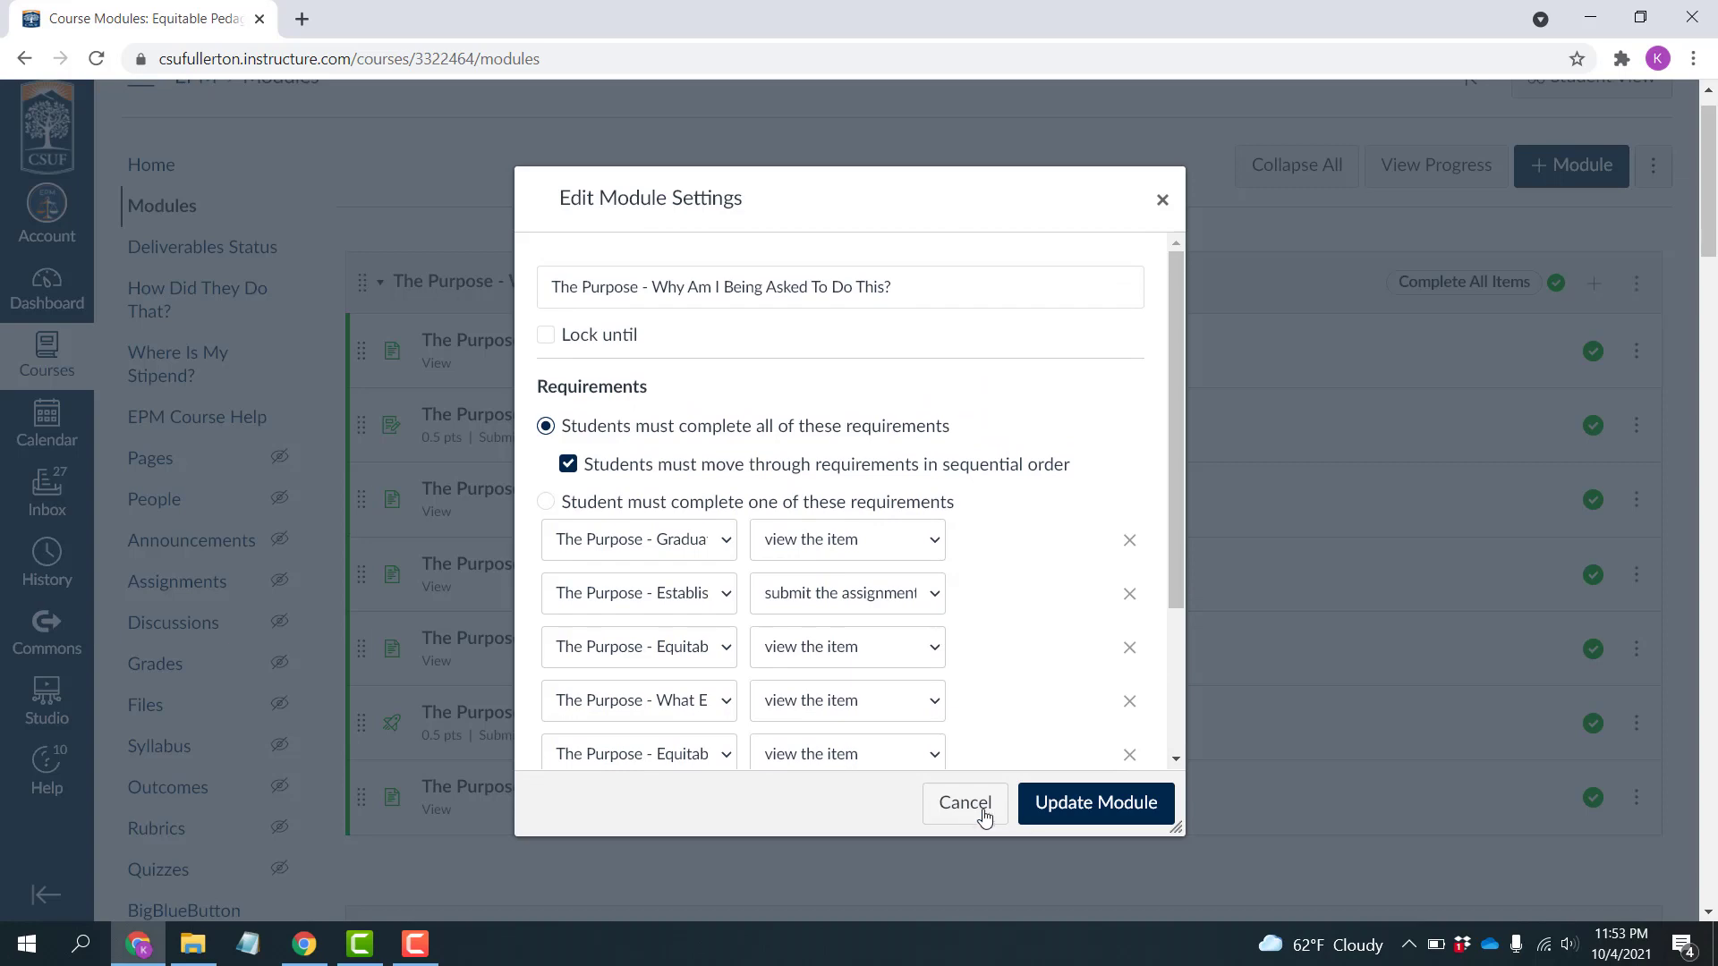
left_click(954, 812)
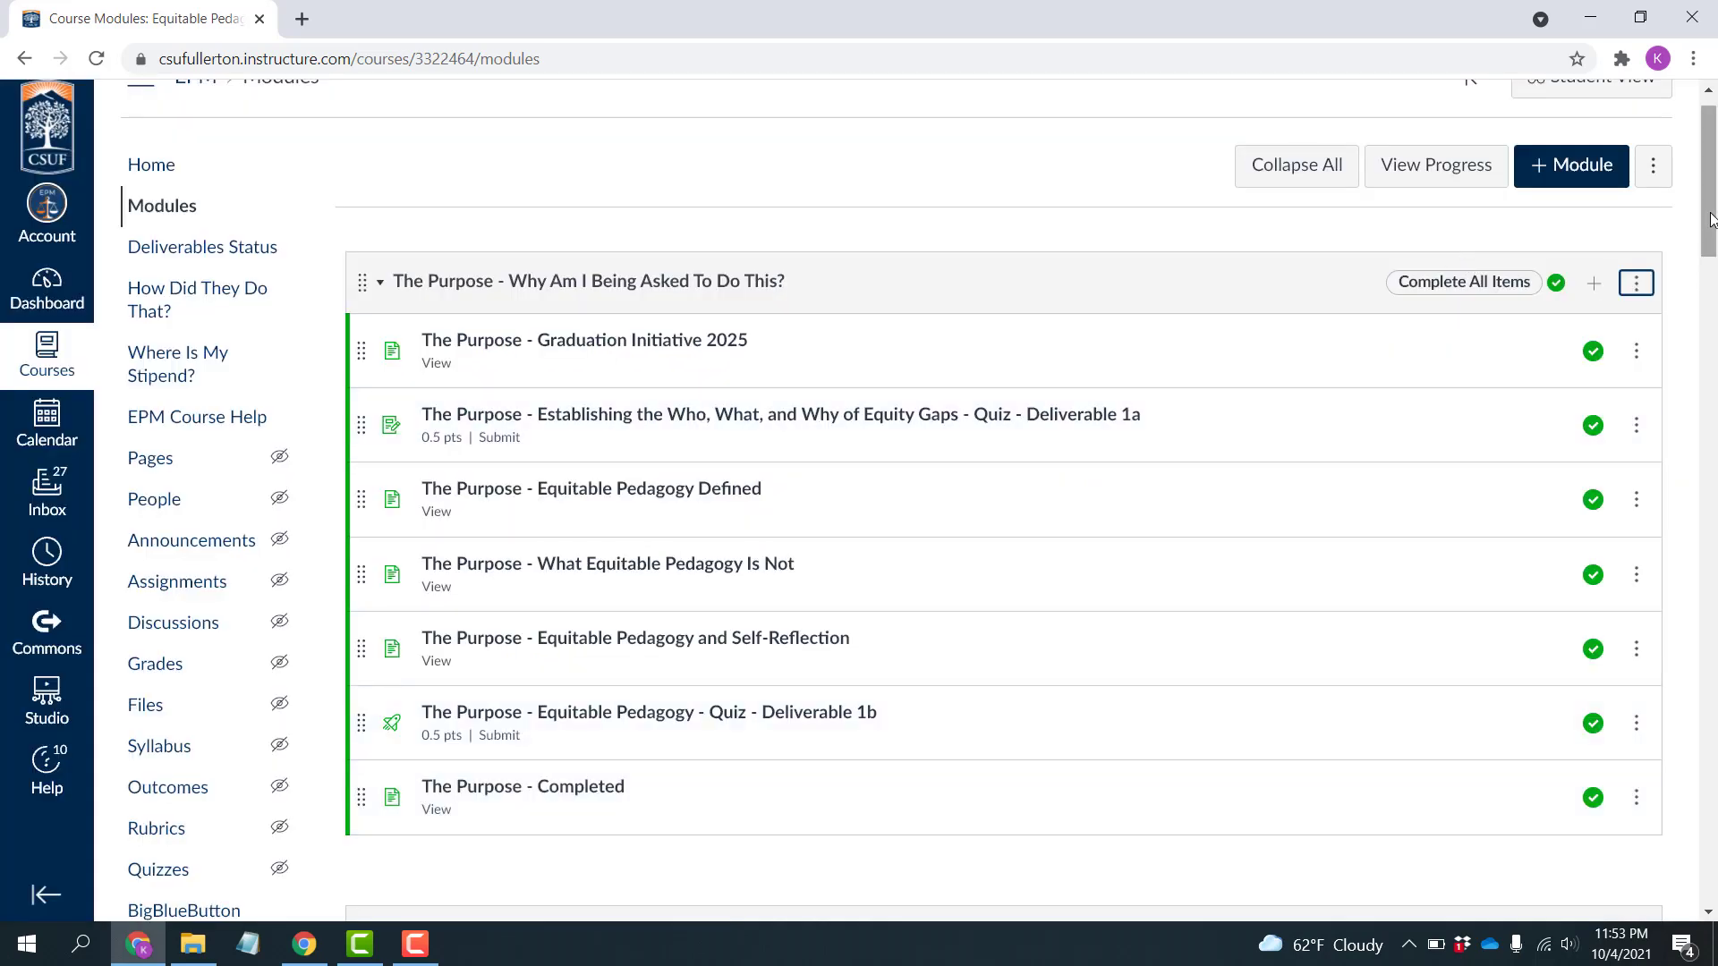
- Open the settings of the Strategy #1 - Build a Community module and view the modules selectable as its prerequisite
left_click_drag(1711, 220, 1691, 348)
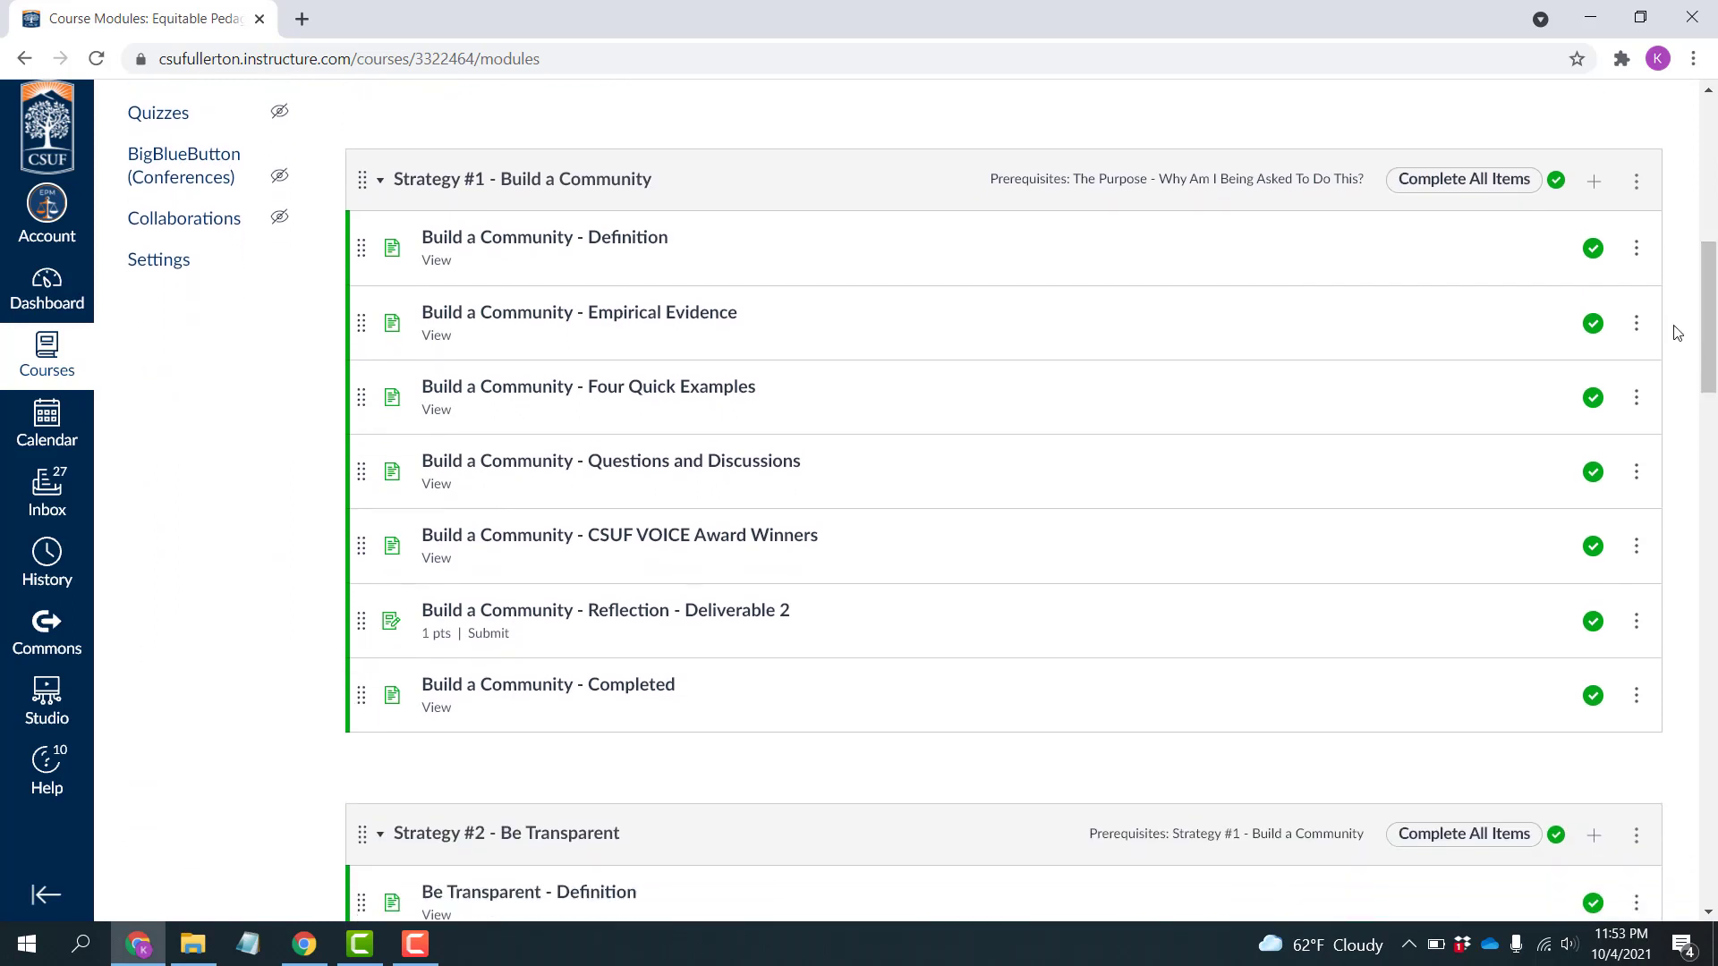
left_click(1636, 187)
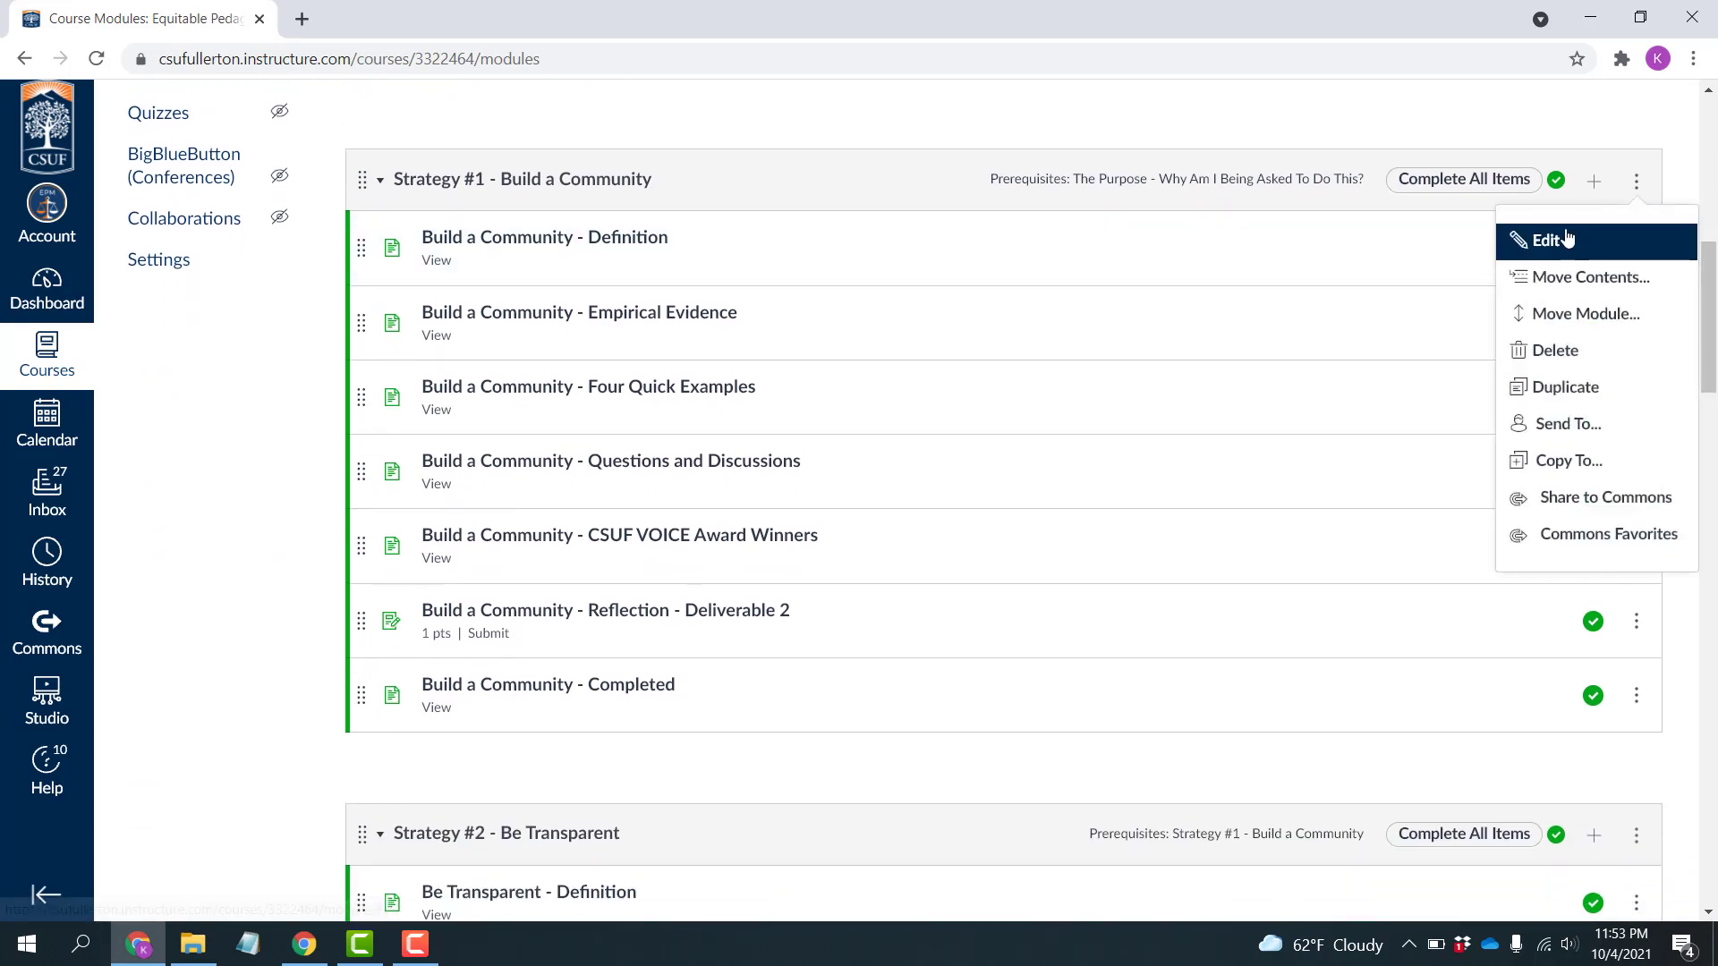
left_click(1539, 243)
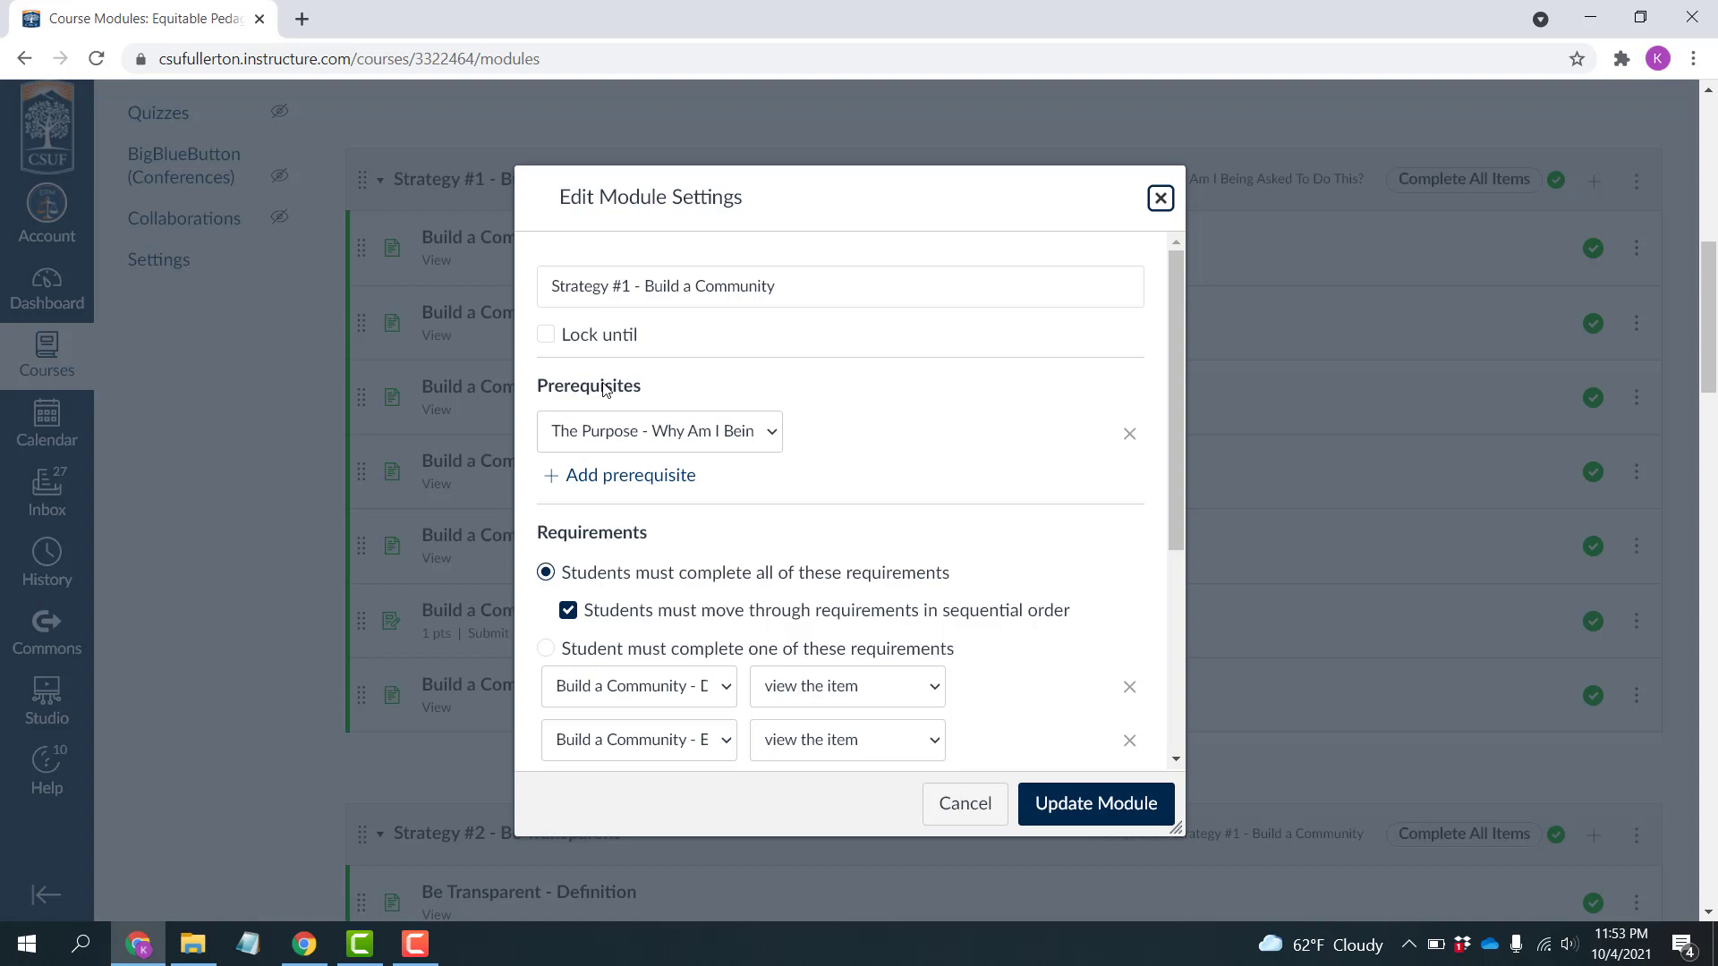
left_click(774, 436)
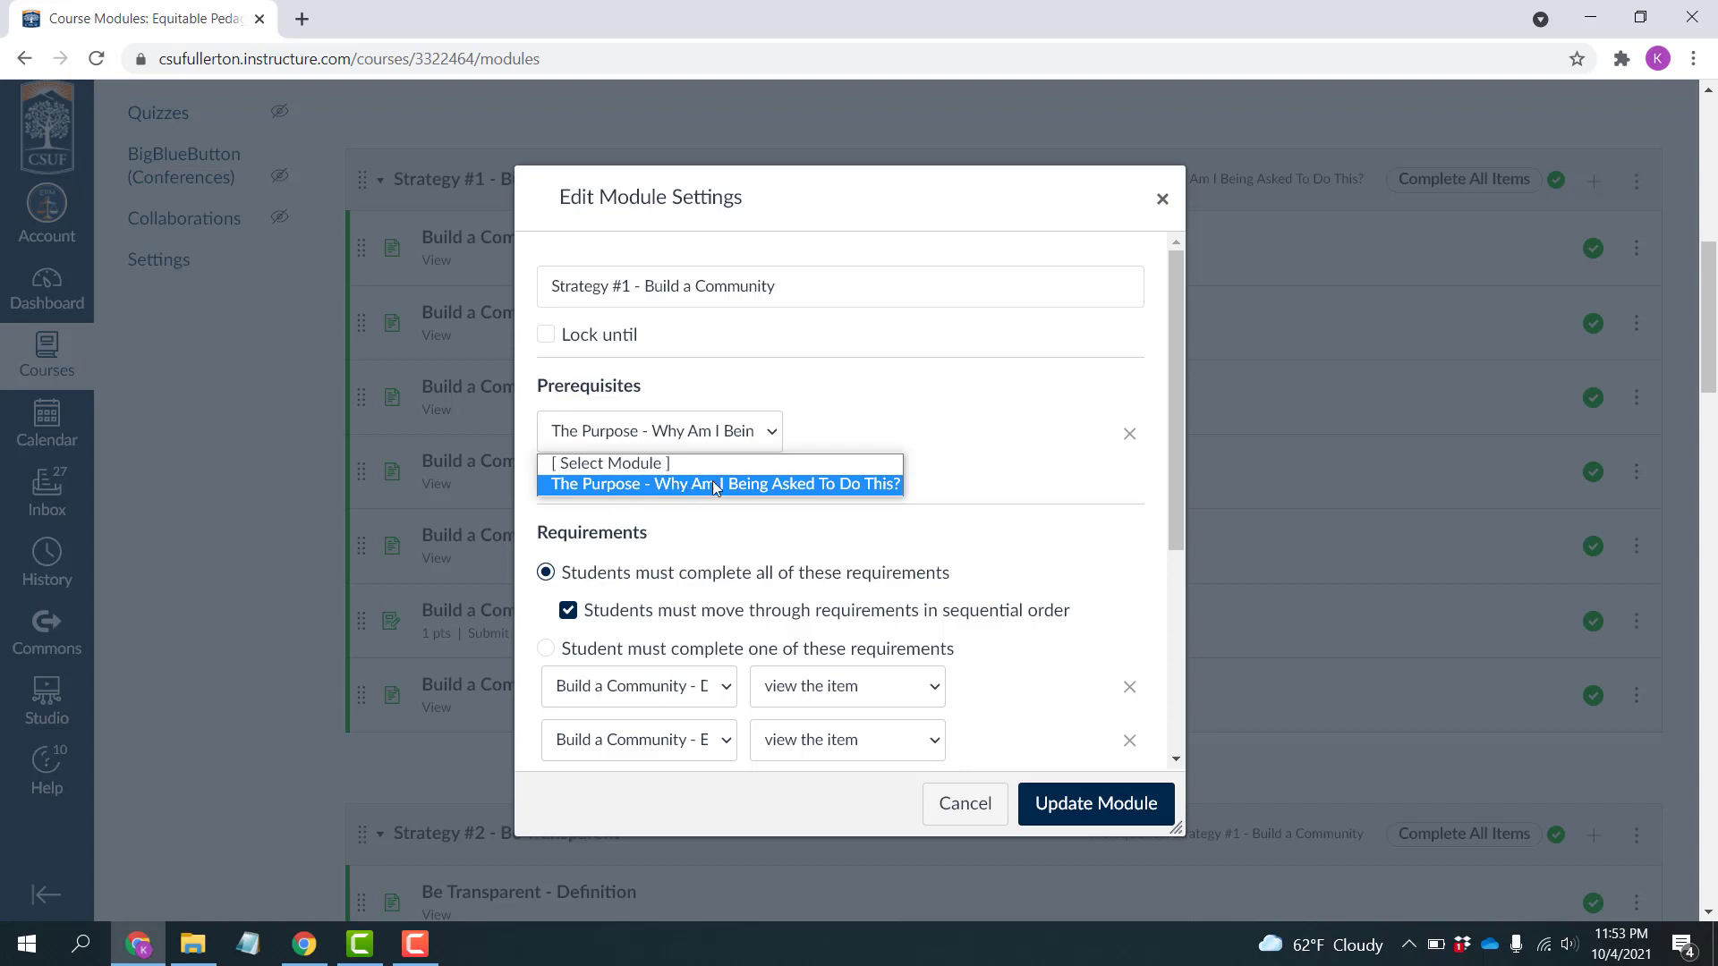
left_click(899, 397)
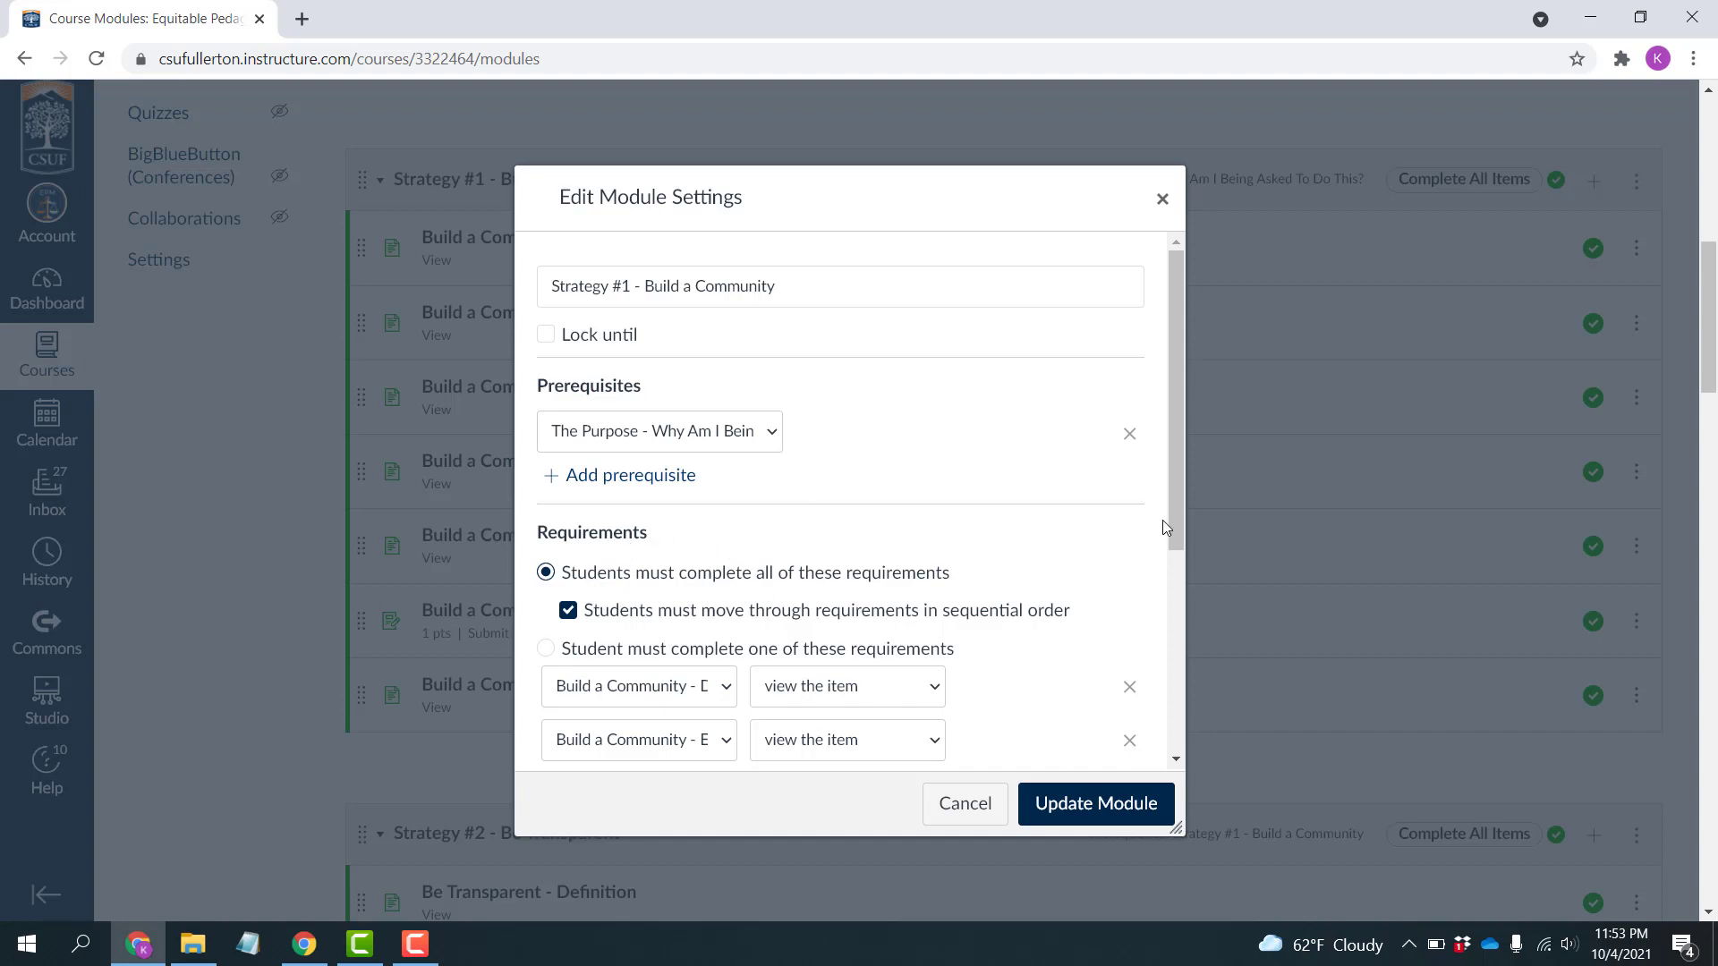
- Review the requirements of the Build a Community module and close its settings without saving
left_click_drag(1174, 510, 1160, 686)
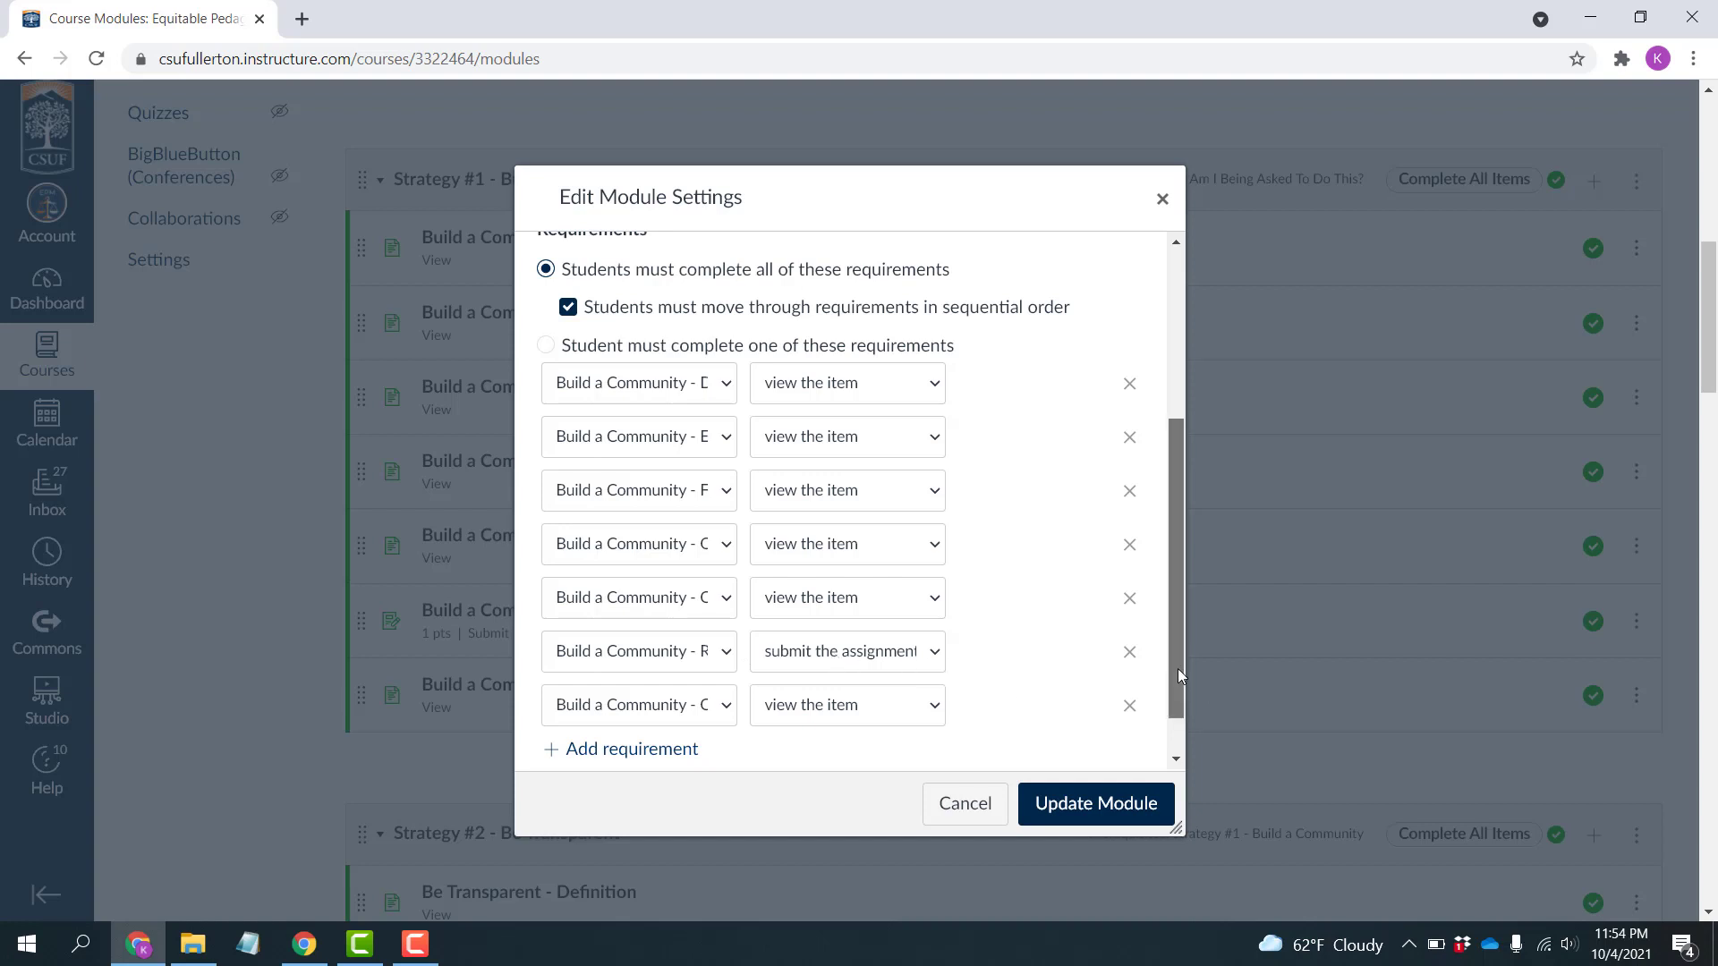
scroll(1178, 680, "down", 1)
left_click(964, 804)
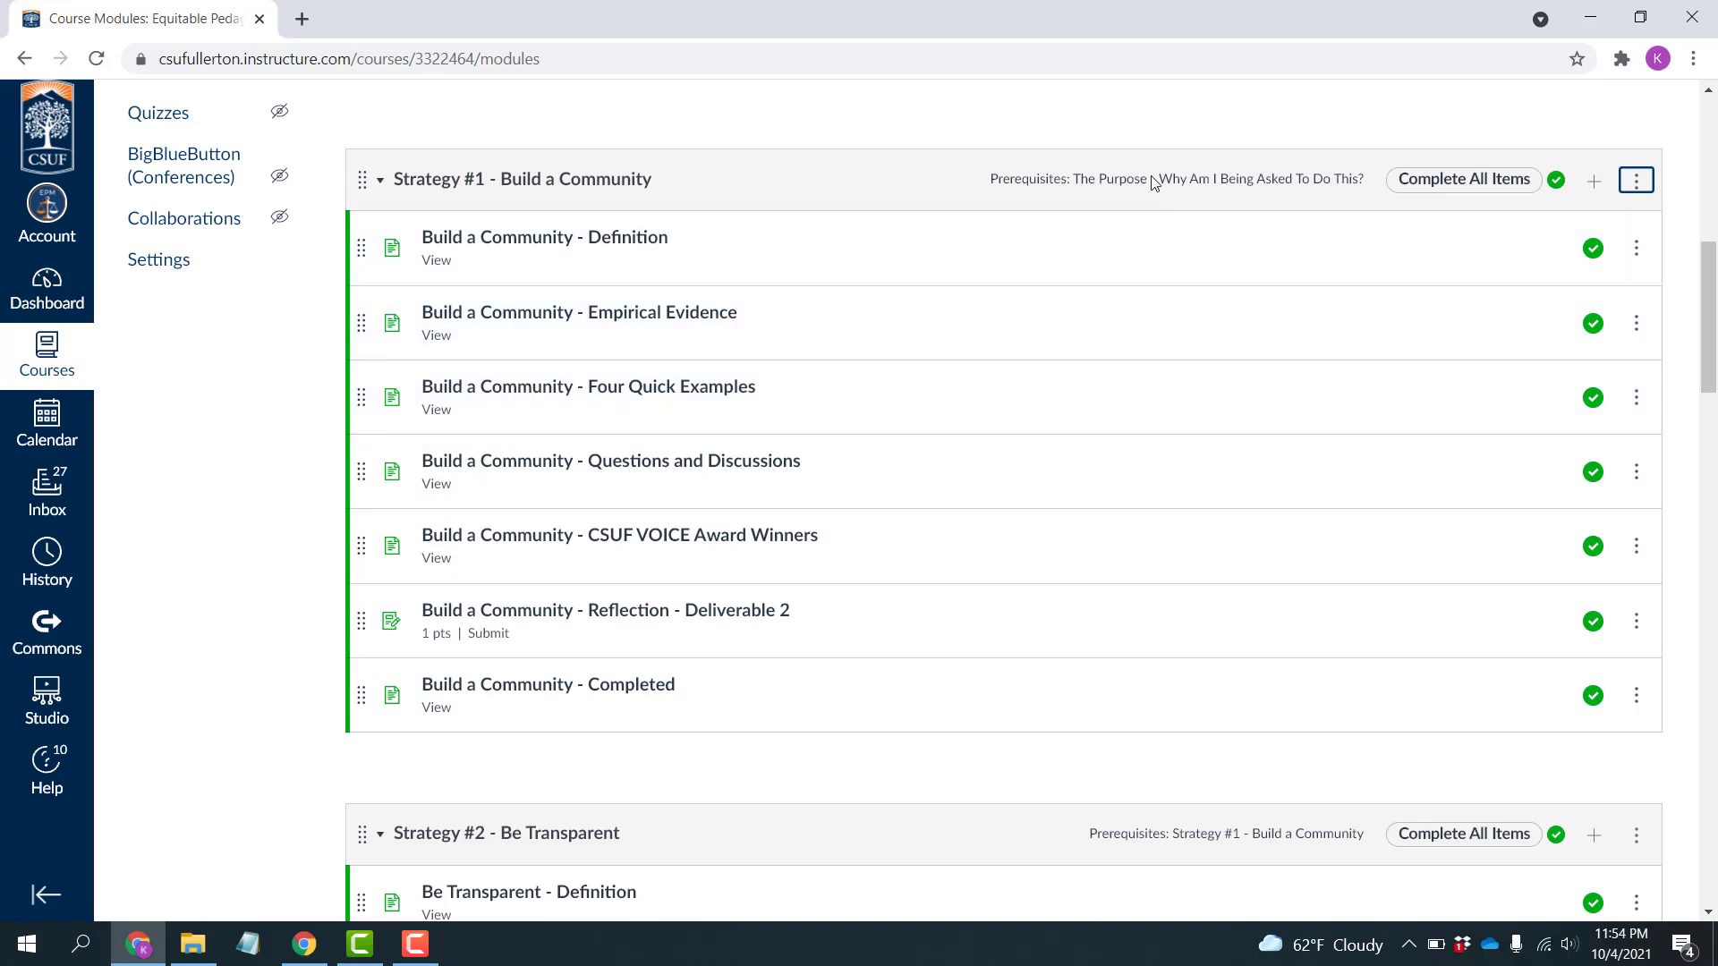
- Examine how the prerequisites link The Purpose, Strategy #1 and Strategy #2 modules in the module list
left_click_drag(1708, 296, 1712, 168)
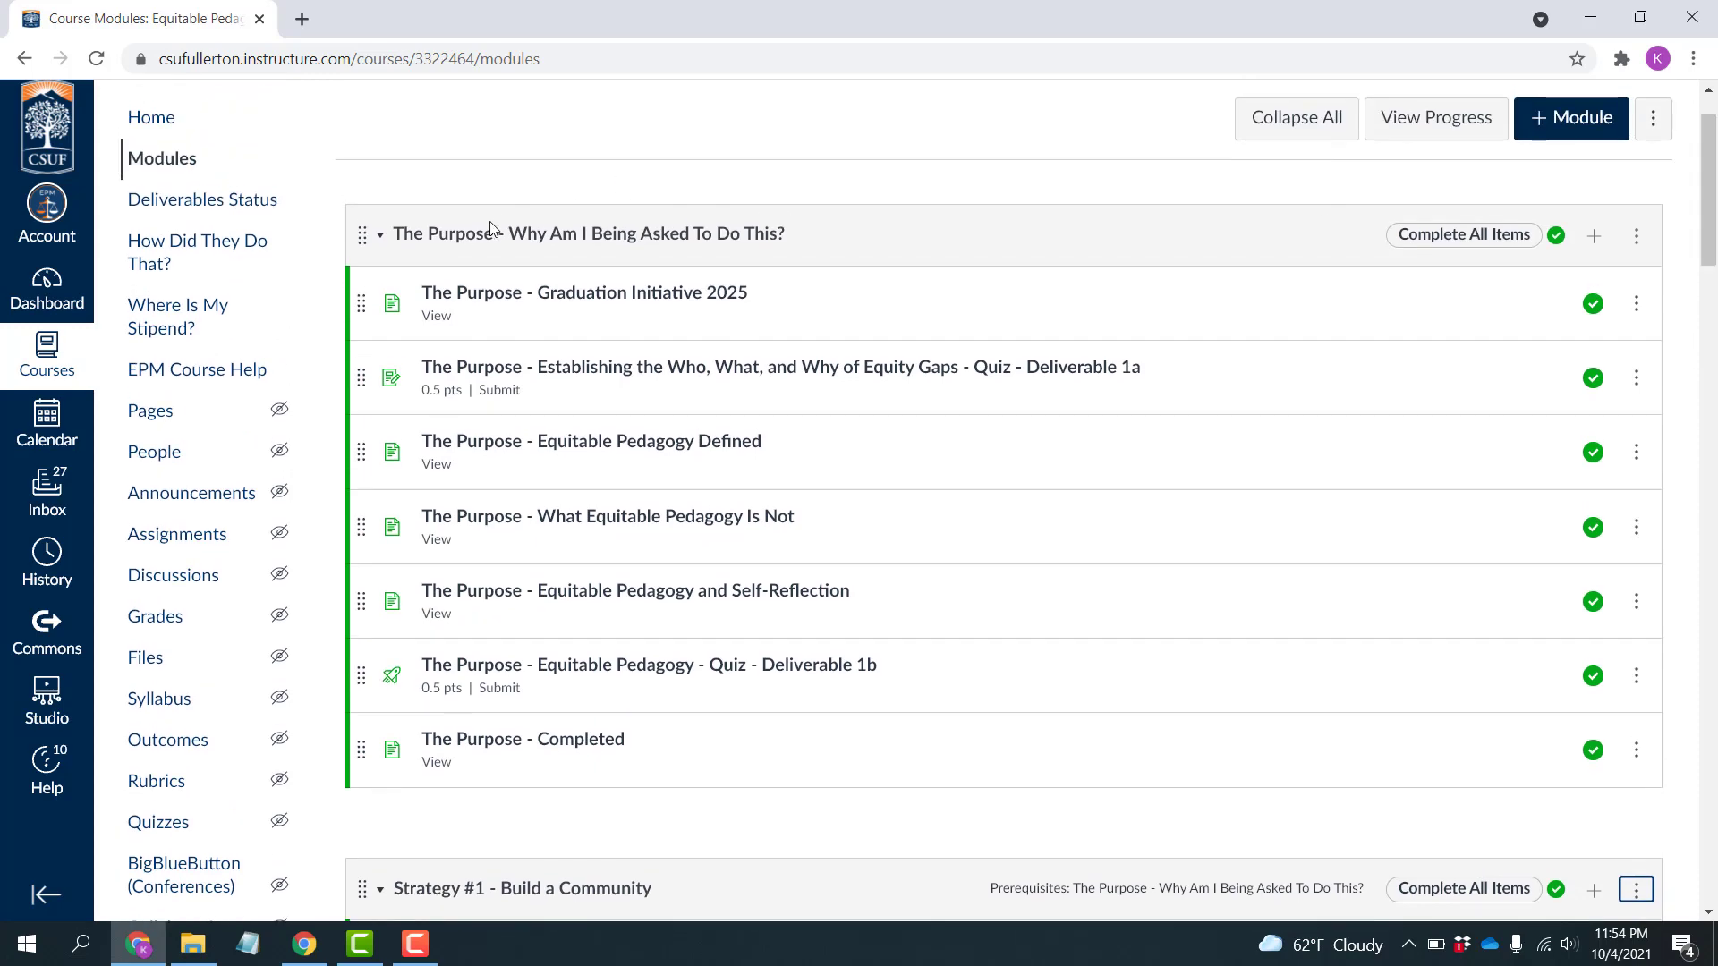
left_click_drag(1709, 265, 1699, 386)
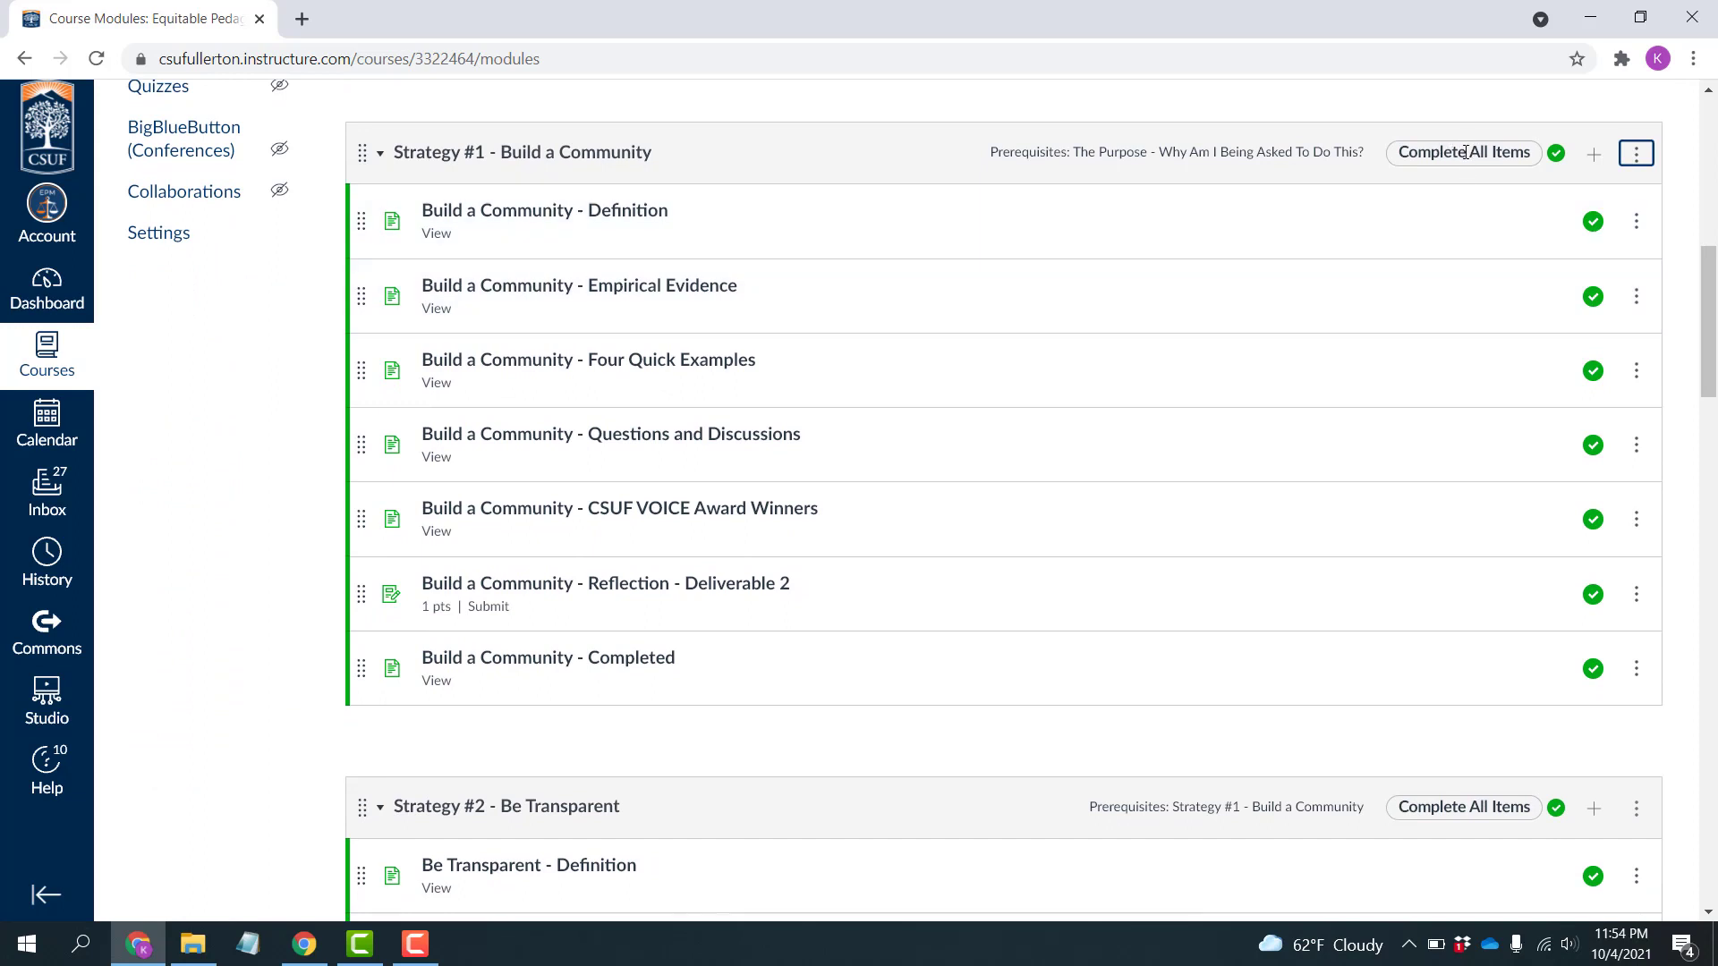
left_click_drag(1707, 278, 1707, 327)
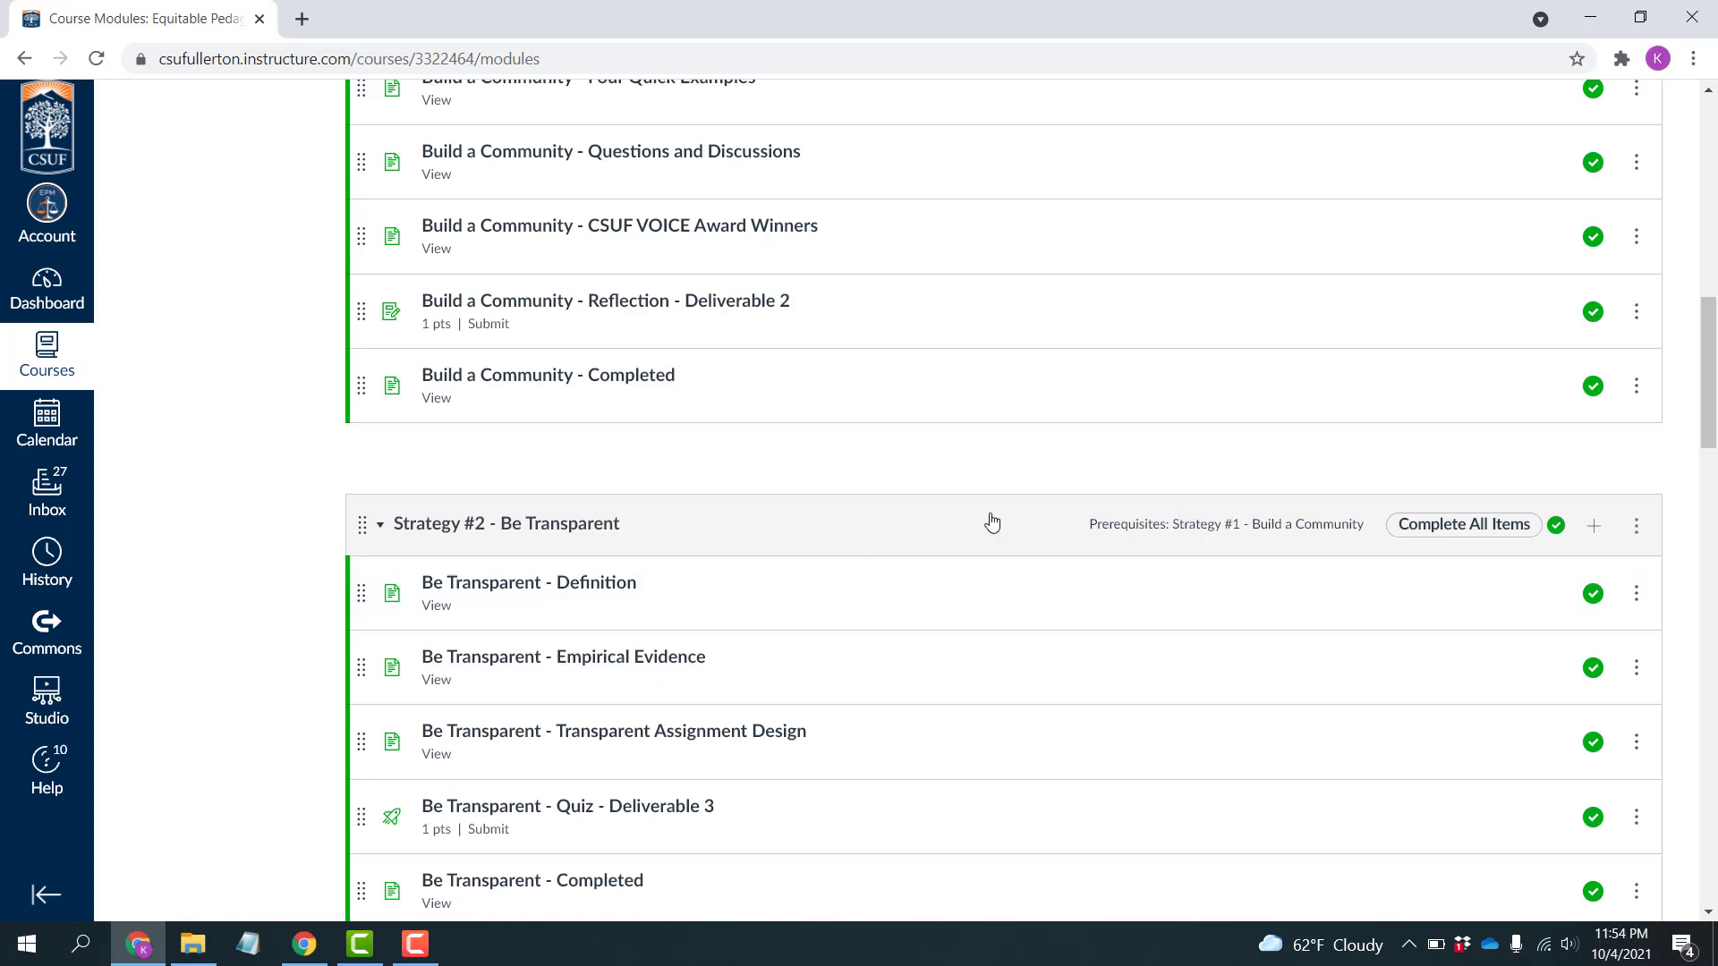
left_click_drag(1713, 376, 1714, 163)
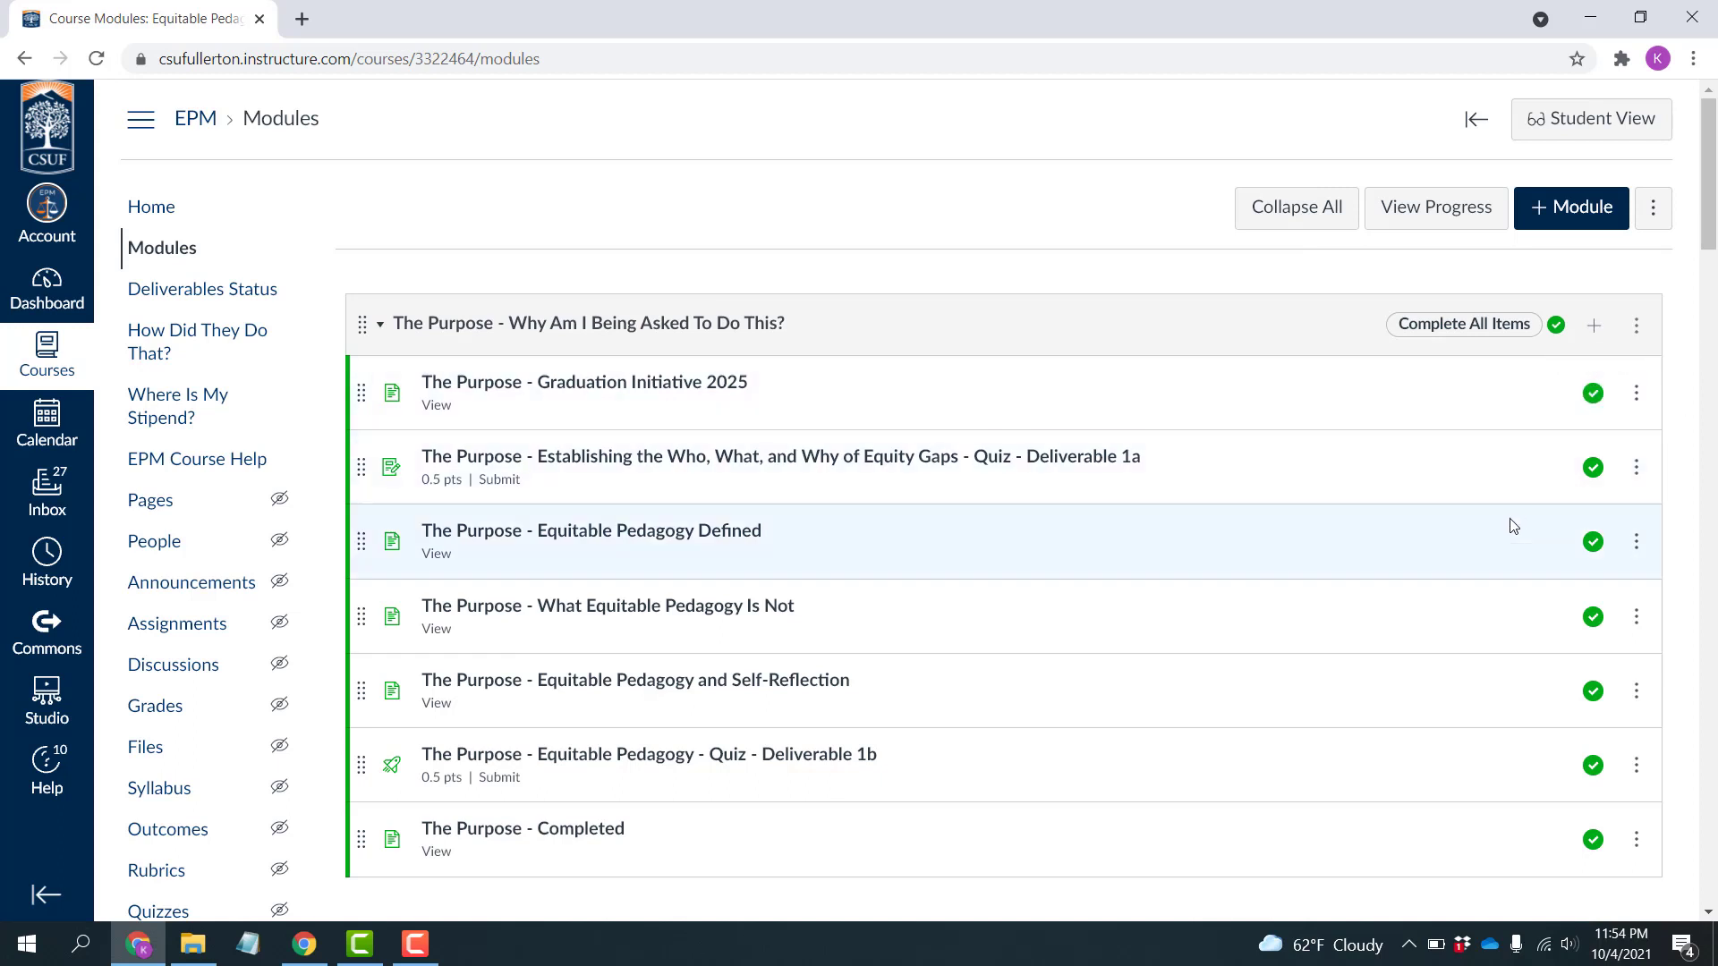
- Preview the modules in Student View and return, and check The Purpose module's requirements settings without saving
left_click(1597, 125)
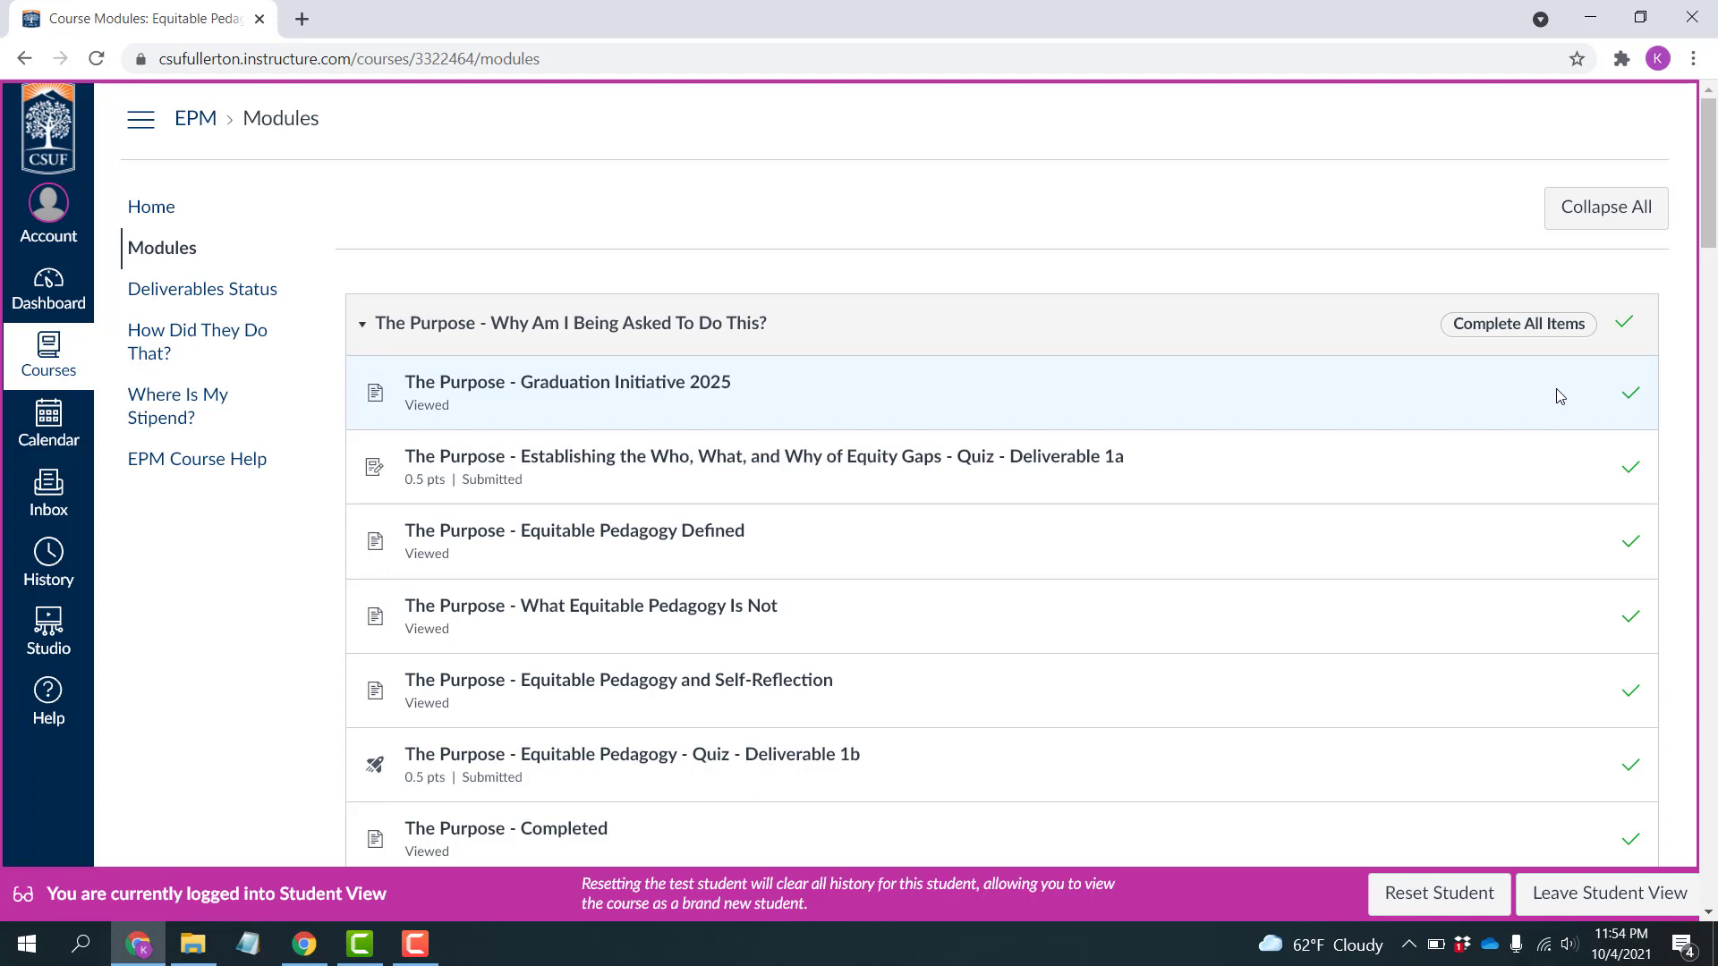
left_click(1564, 898)
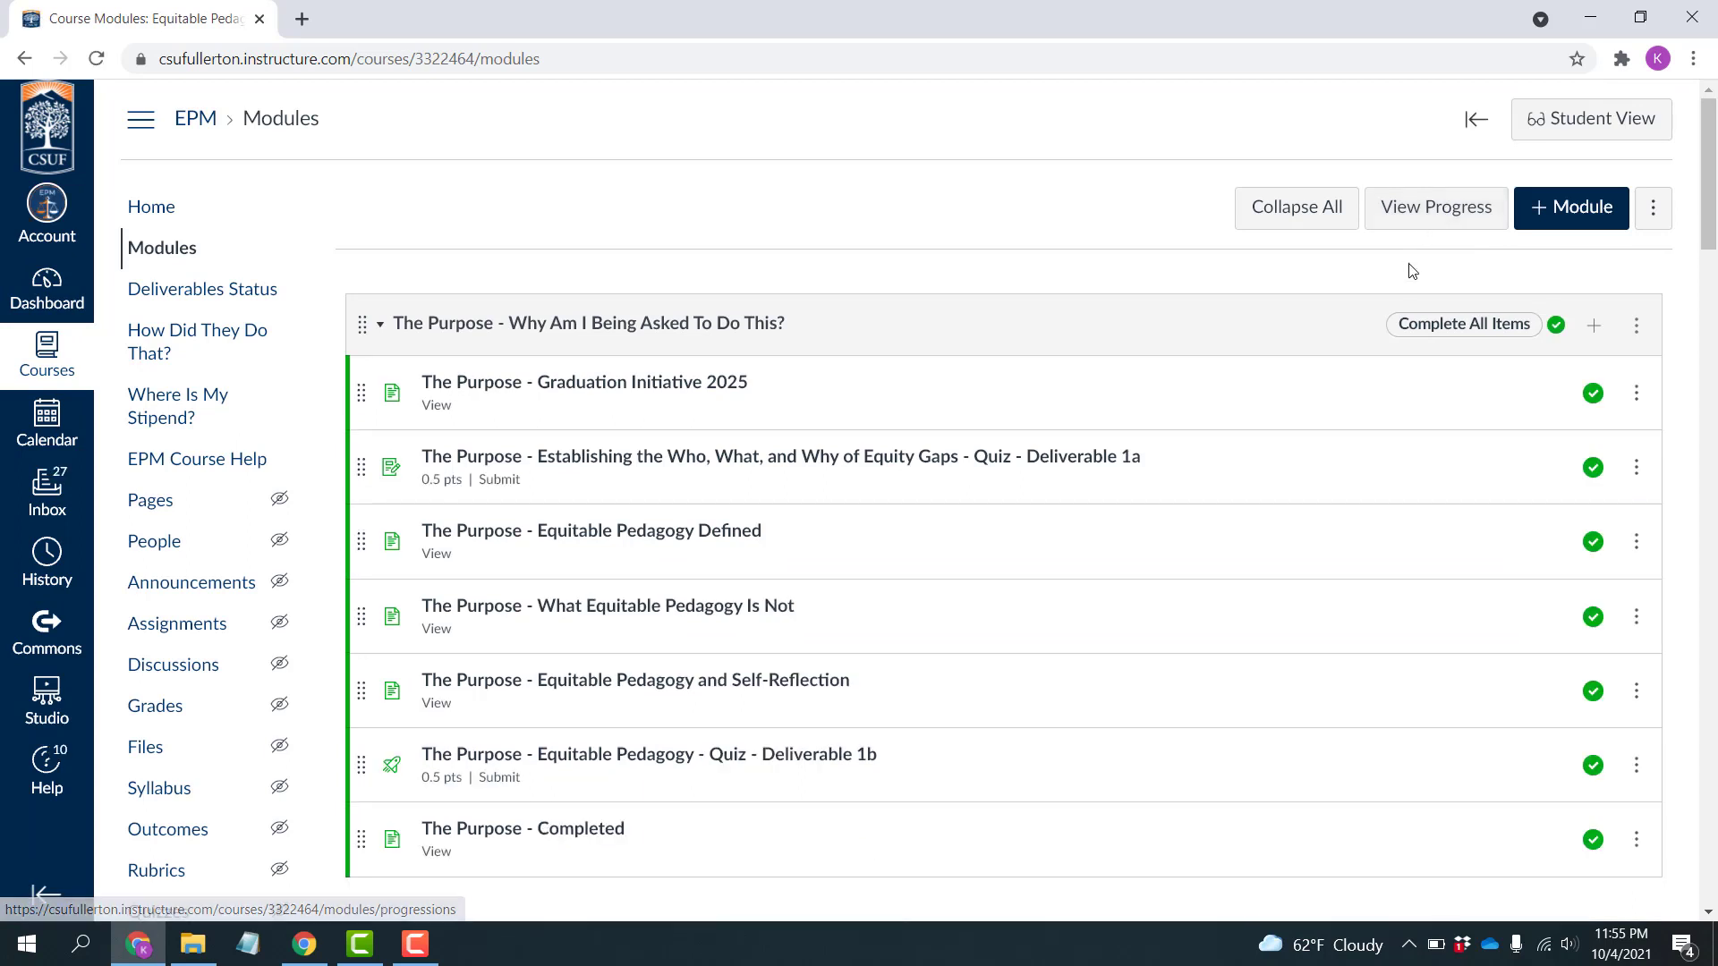
left_click(1637, 328)
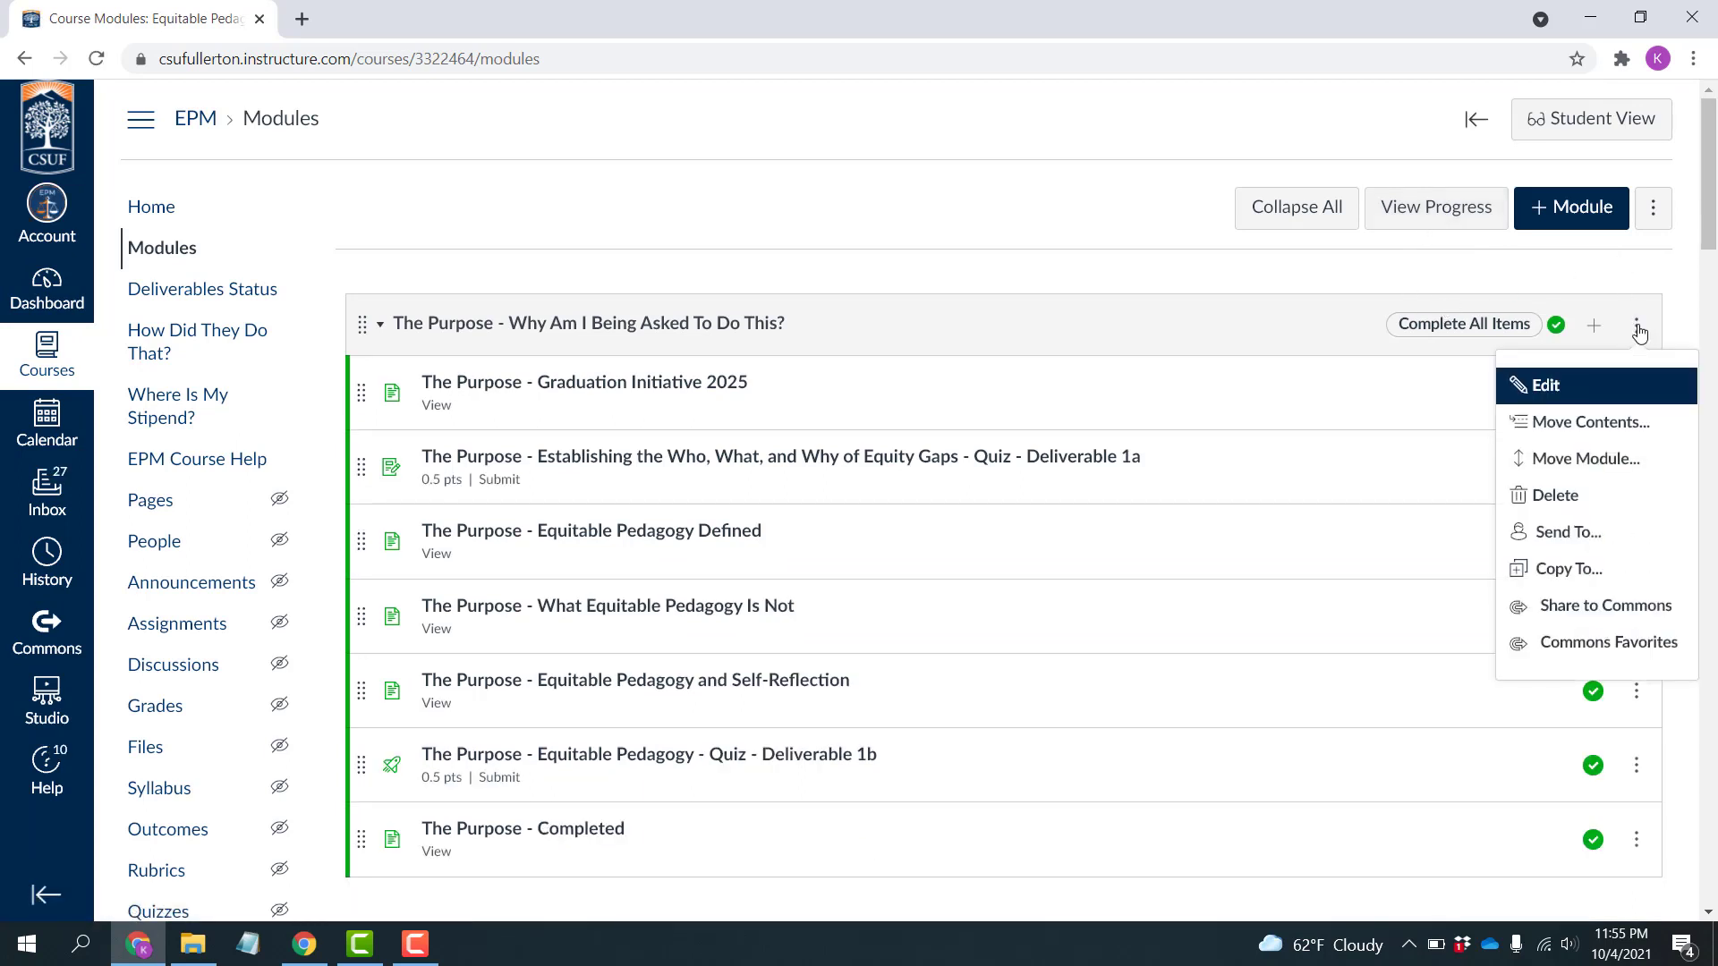
left_click(1548, 394)
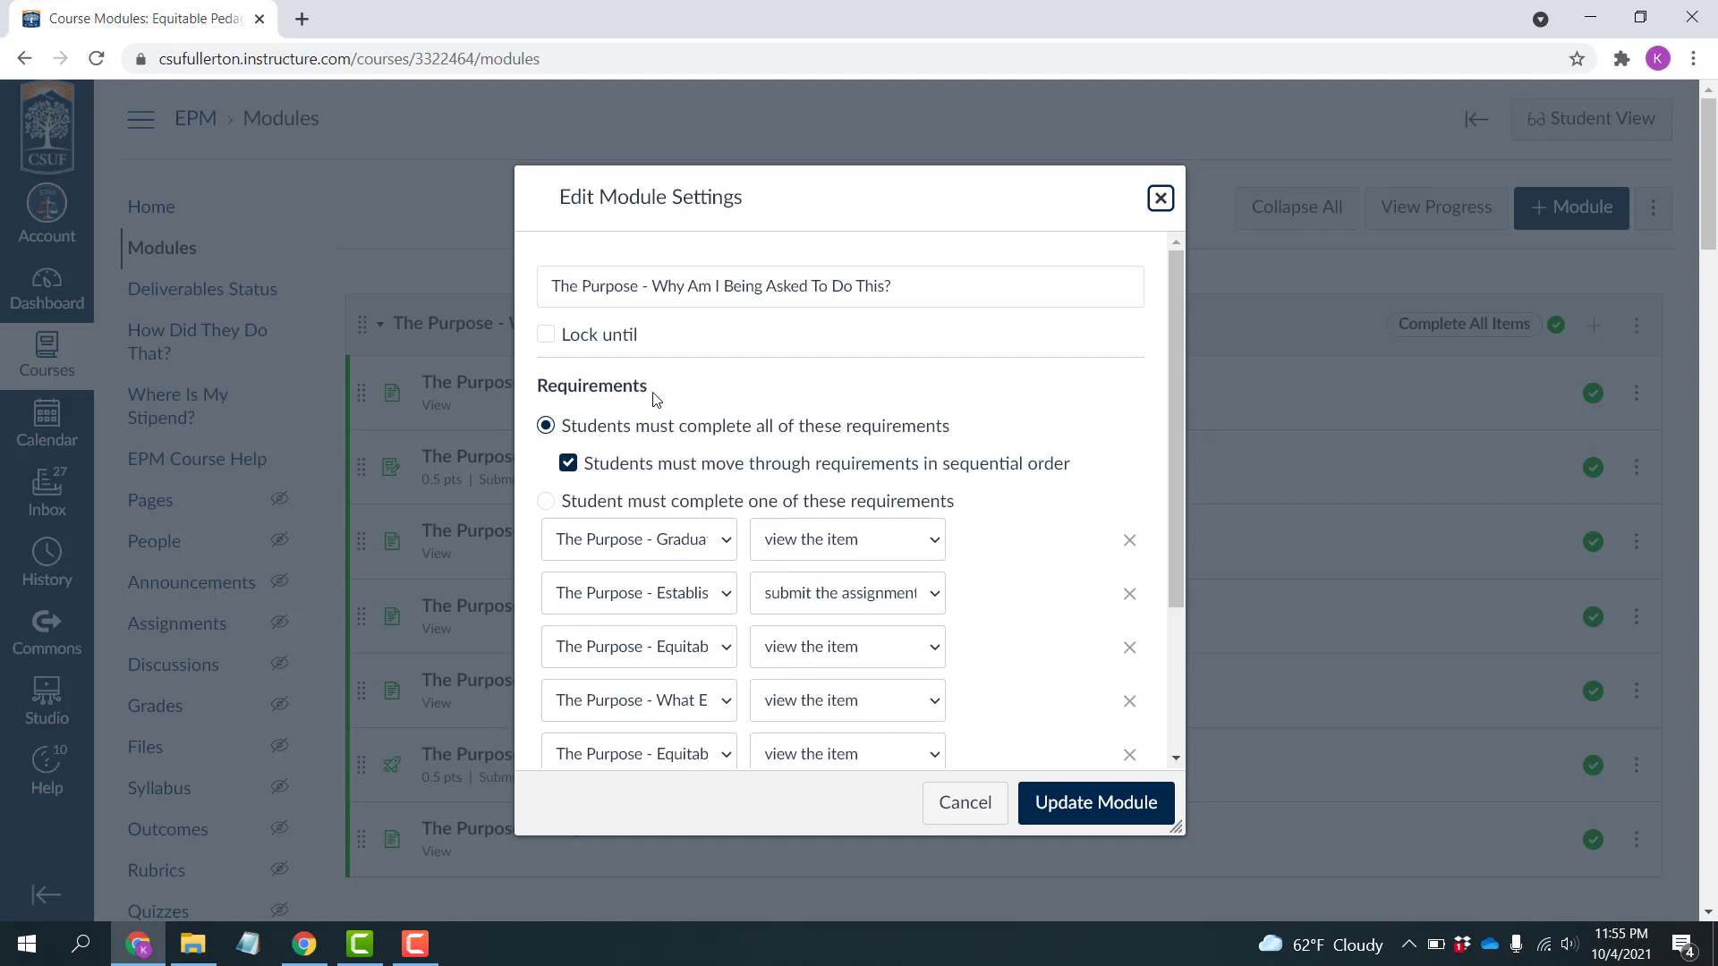
left_click(965, 803)
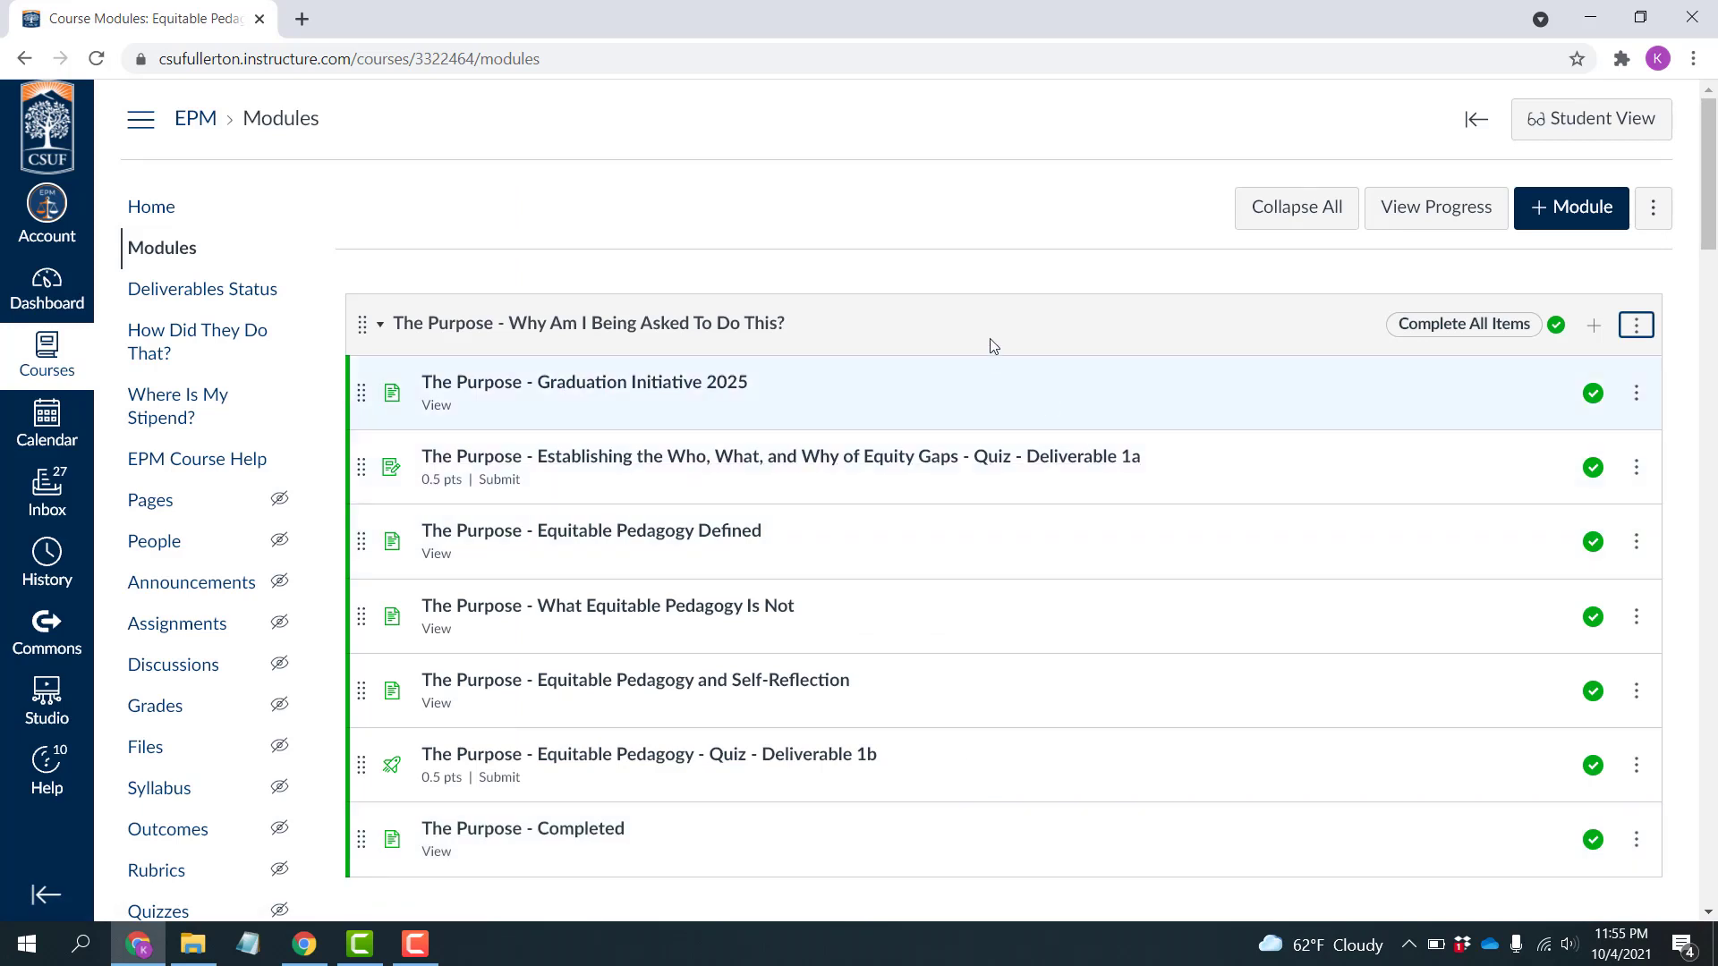